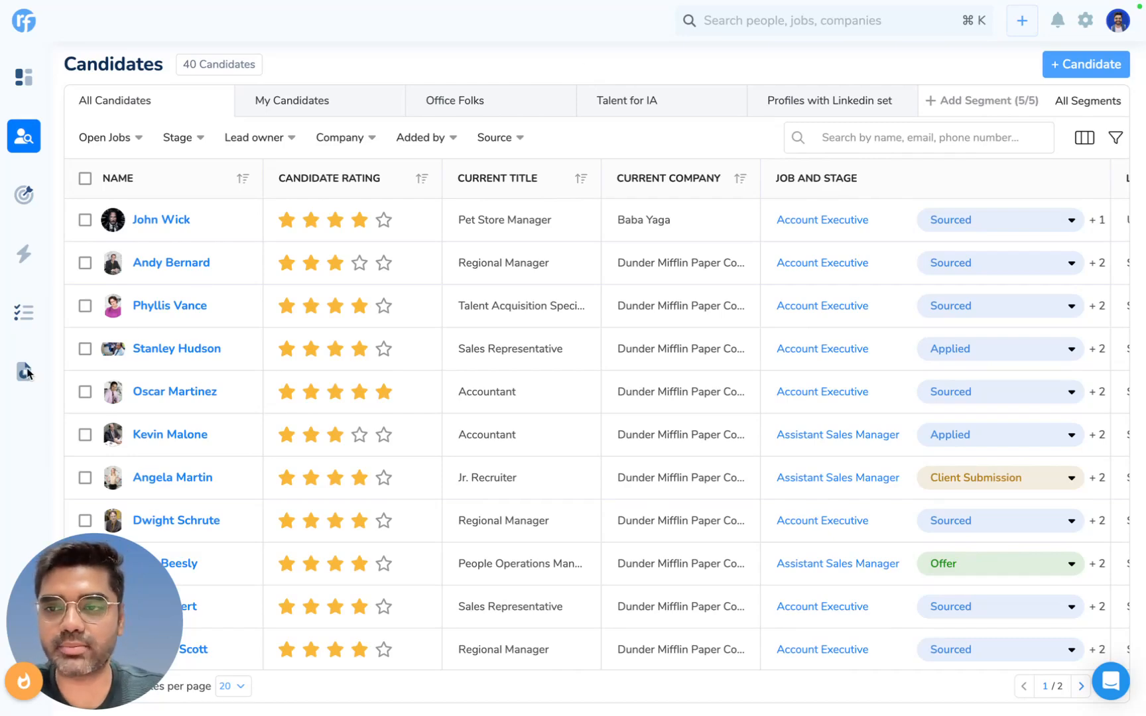
Step: Open the custom metrics library from the Recruiterflow BI advanced reports
{"action": "mouse_move", "coordinate": [25, 372]}
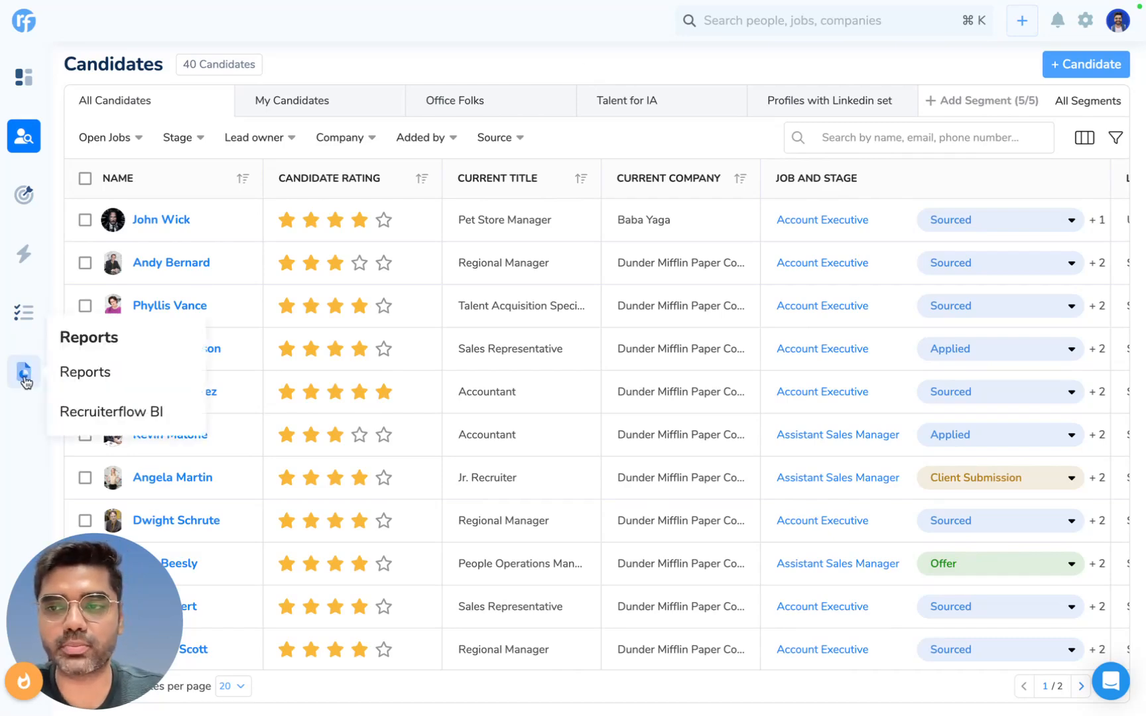
{"action": "left_click", "coordinate": [88, 417]}
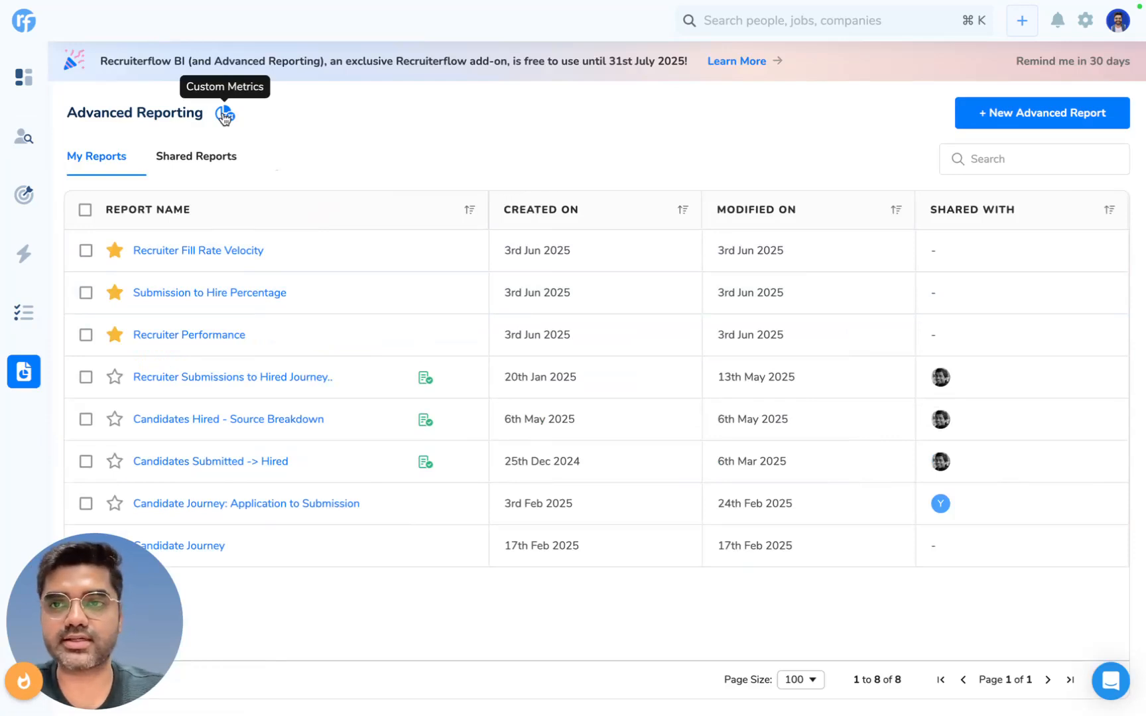
{"action": "left_click", "coordinate": [225, 116]}
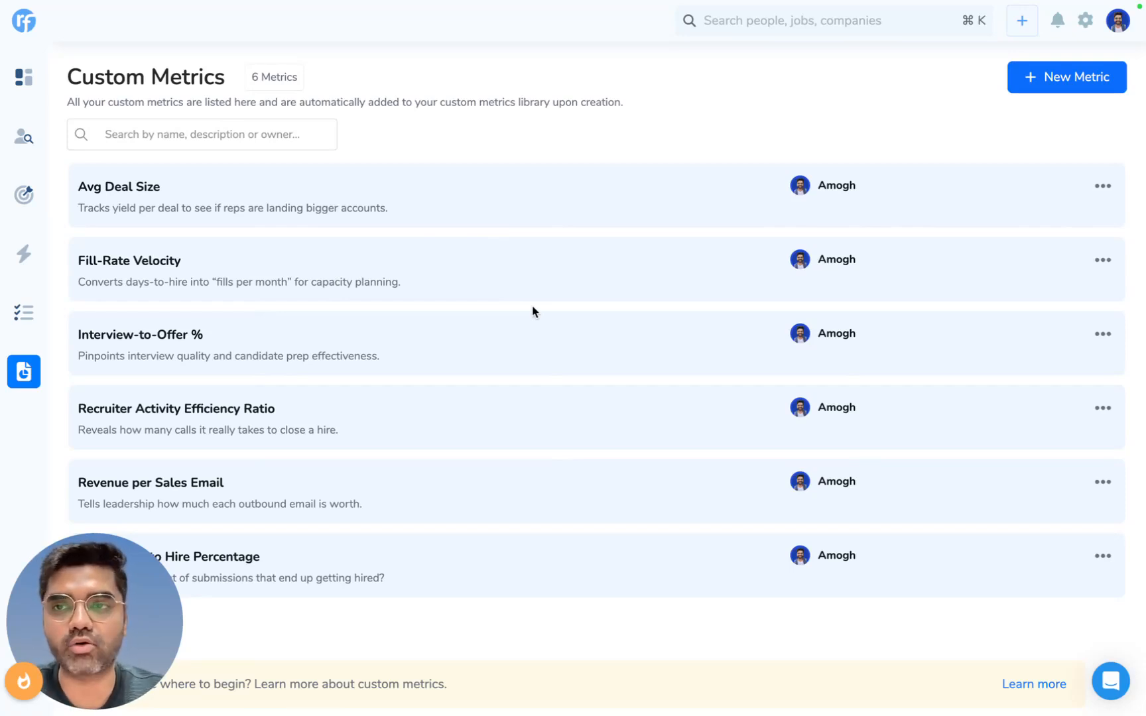
Step: Create a new custom metric and name it "Interview to Hire %"
{"action": "left_click", "coordinate": [1057, 77]}
{"action": "left_click", "coordinate": [218, 160]}
{"action": "type", "text": "Interview"}
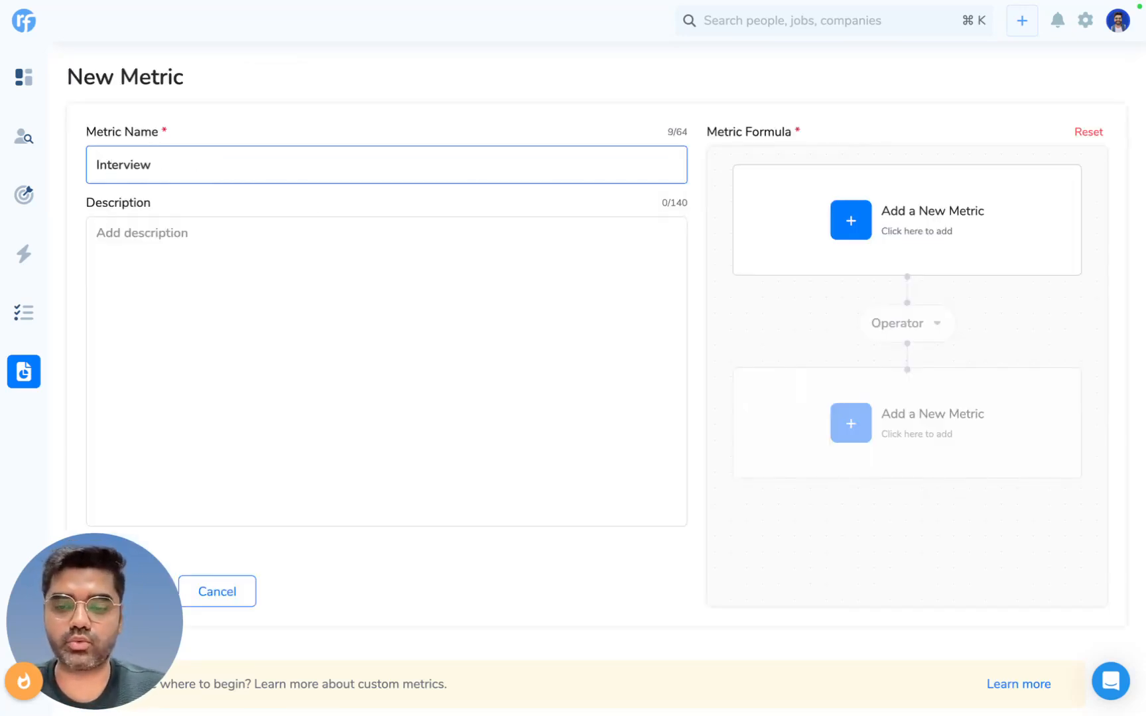
{"action": "key", "text": "super+a"}
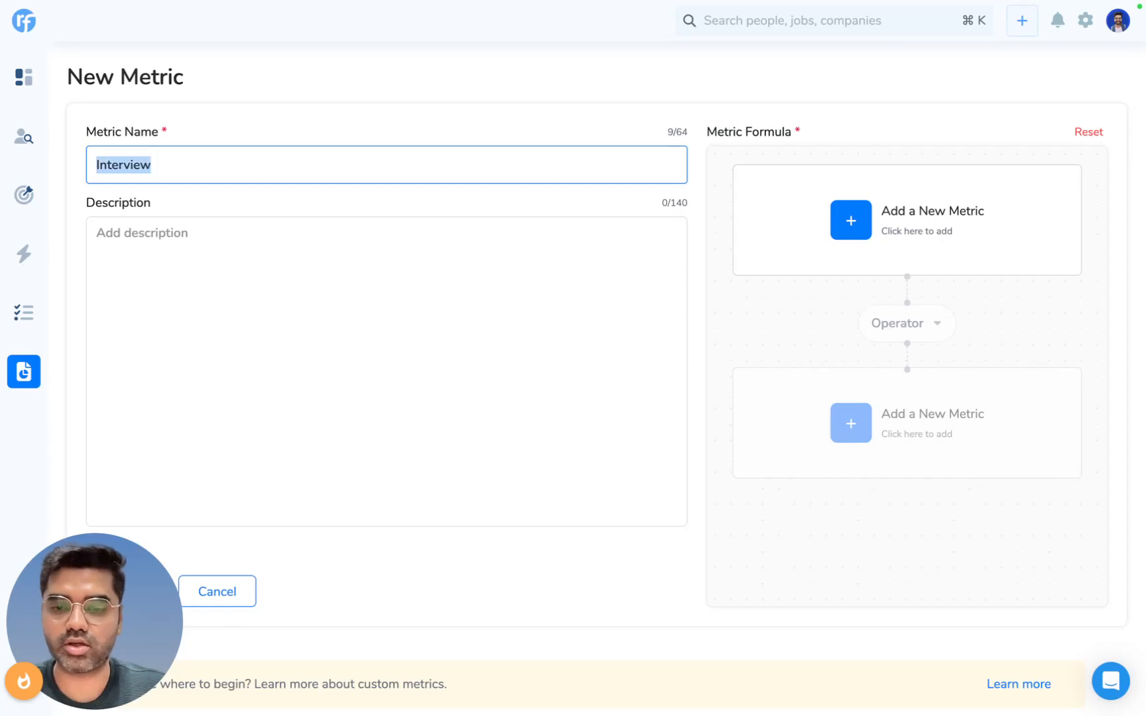
{"action": "key", "text": "Right"}
{"action": "type", "text": "to"}
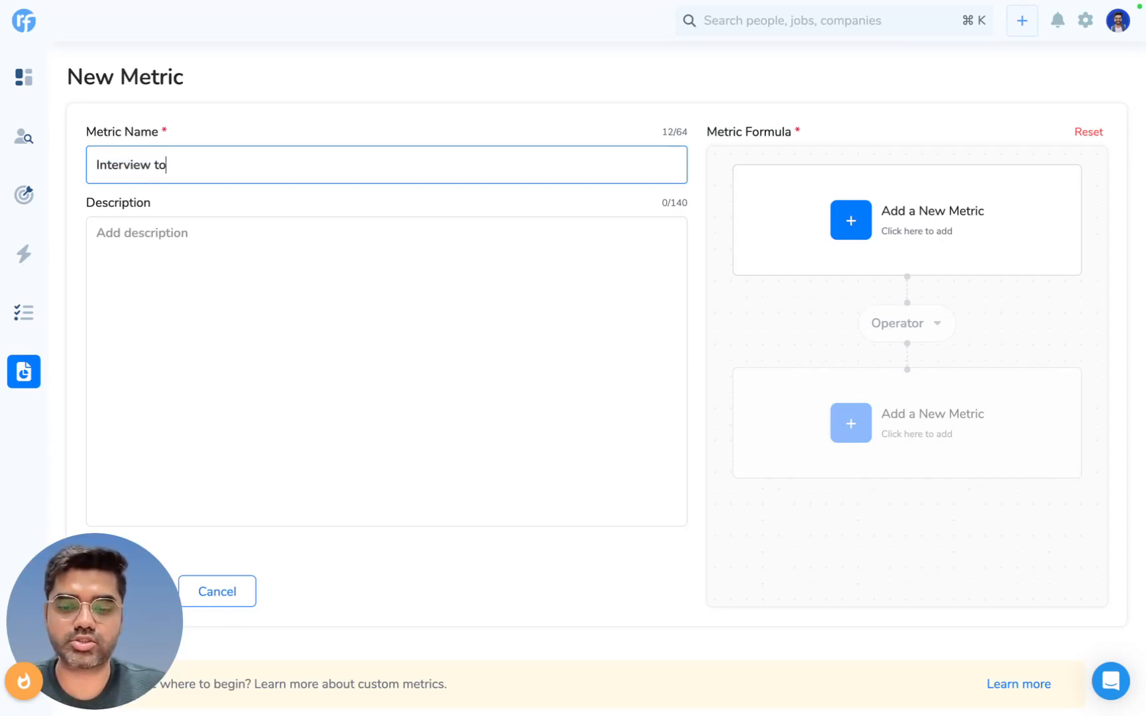
{"action": "type", "text": " Hire %"}
Step: Enter the metric description "This gives you the no. of hires over the no. of interviews"
{"action": "left_click", "coordinate": [246, 267]}
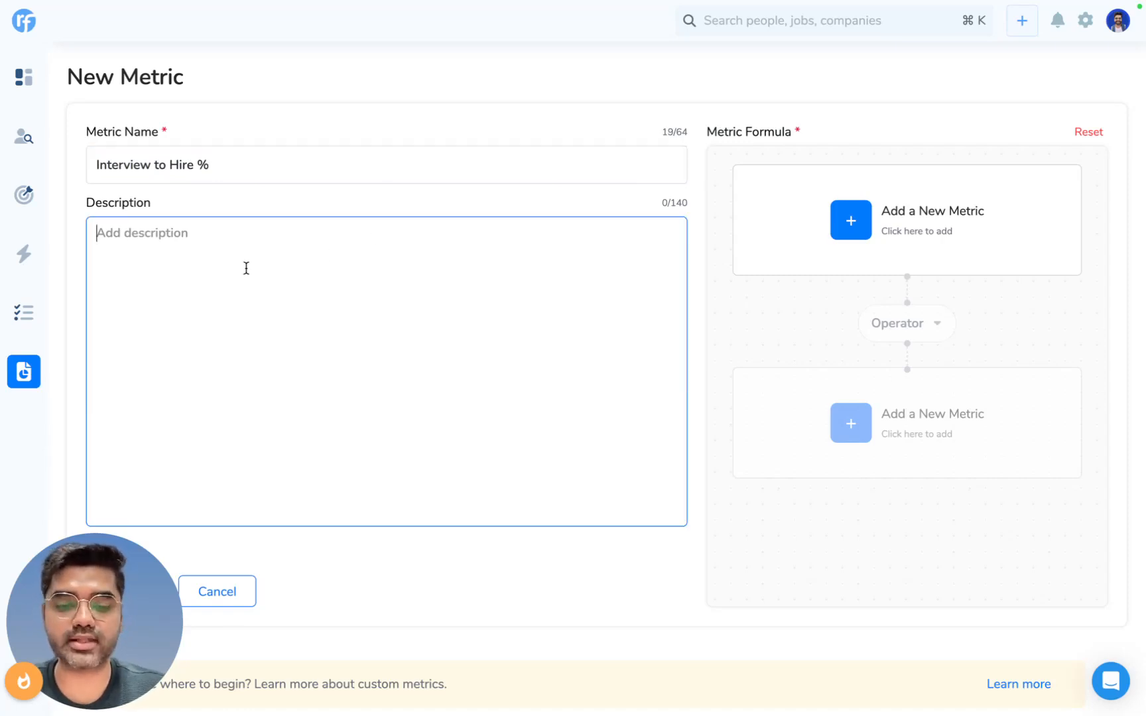
{"action": "type", "text": "This gives to"}
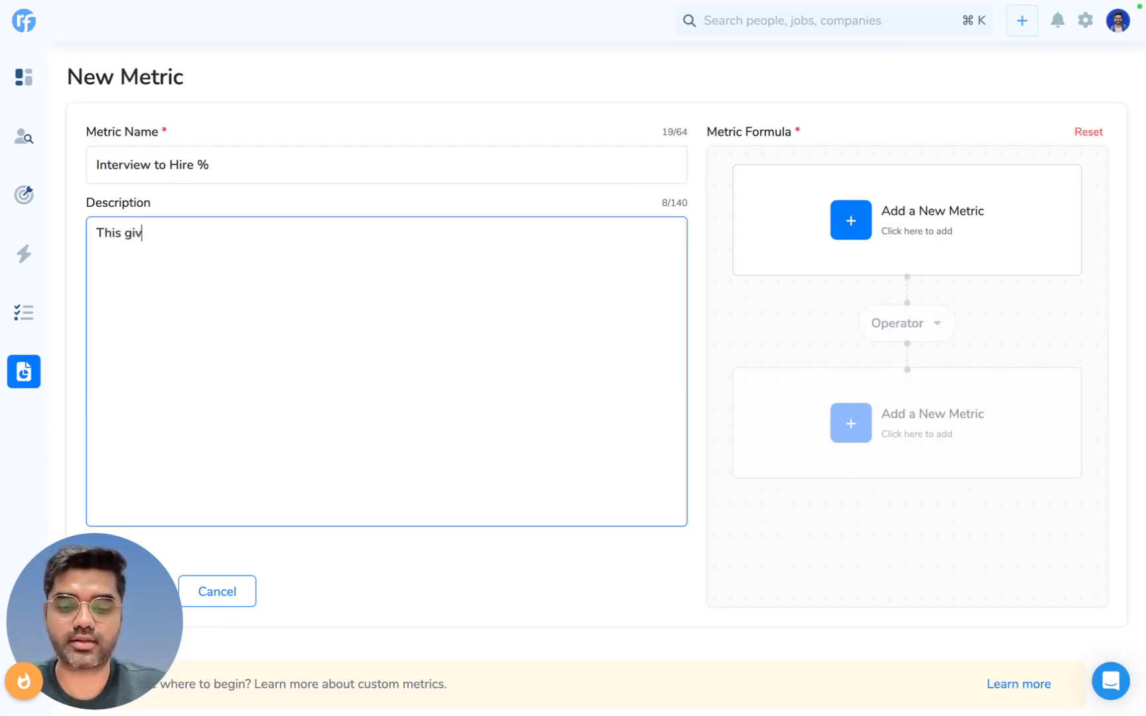
{"action": "key", "text": "BackSpace"}
{"action": "key", "text": "BackSpace"}
{"action": "type", "text": "you"}
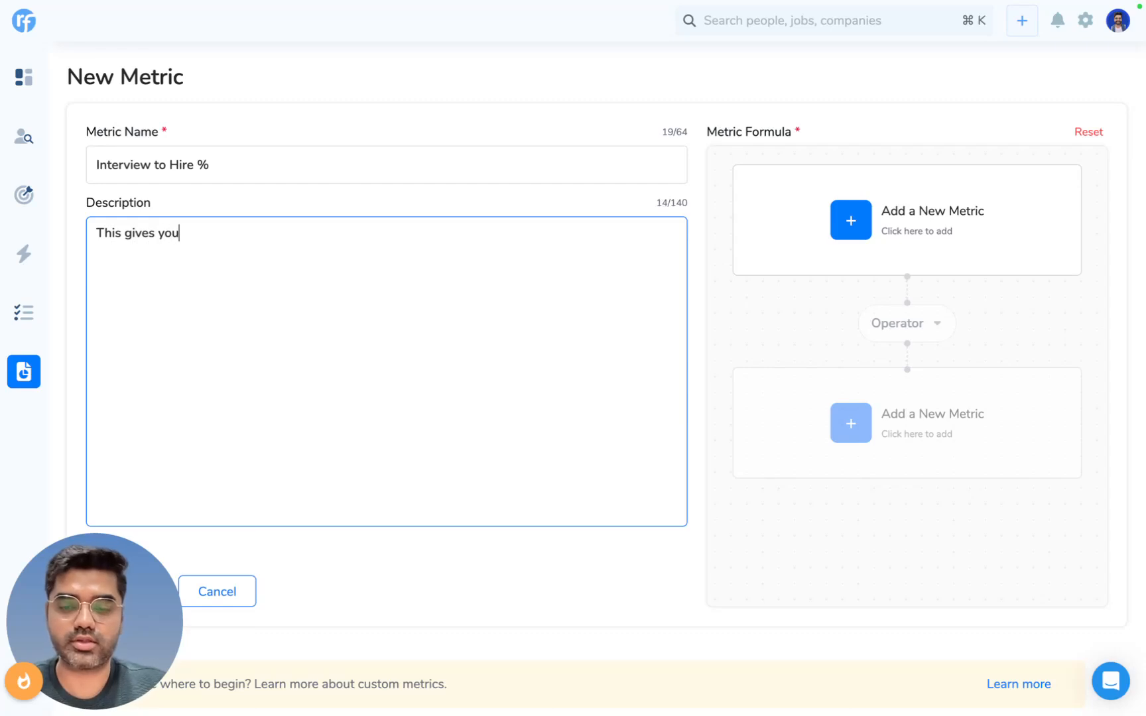
{"action": "type", "text": " the no. of"}
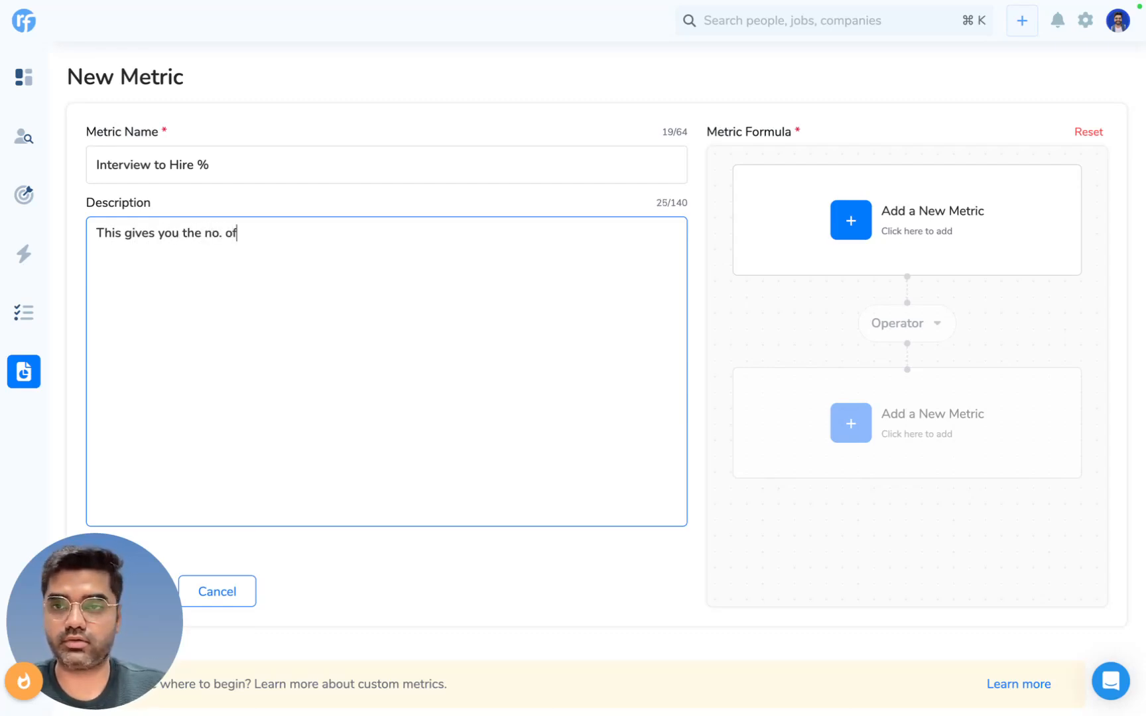
{"action": "type", "text": " hire"}
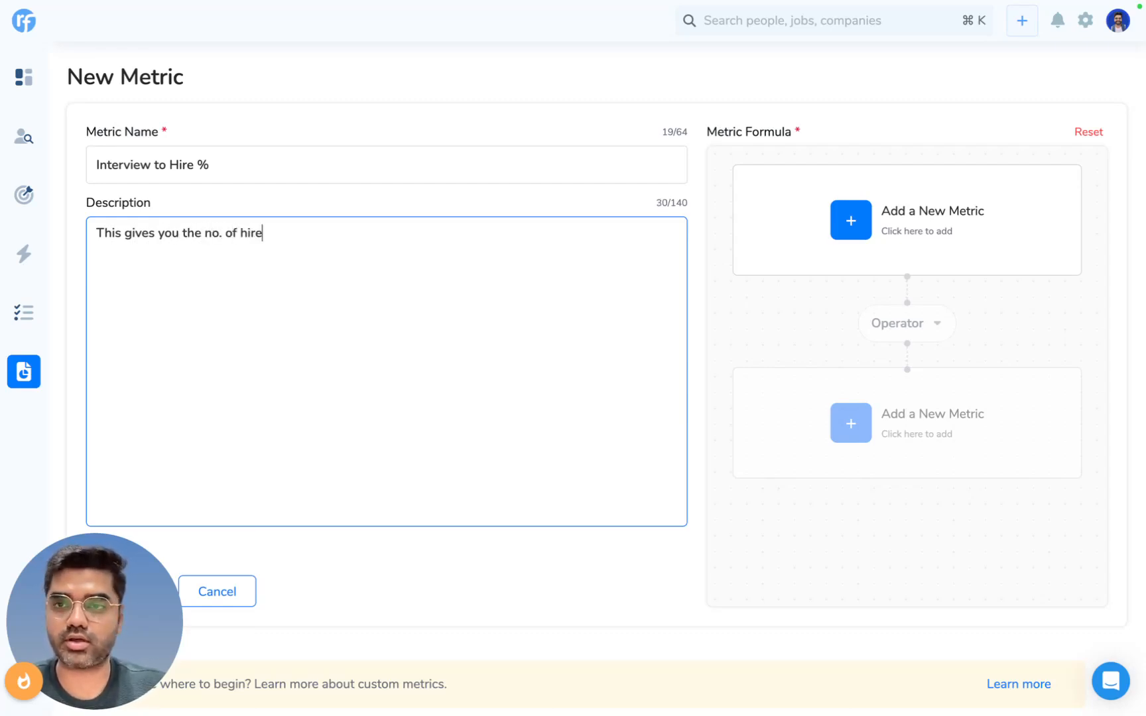
{"action": "type", "text": "s over the no. of interviews"}
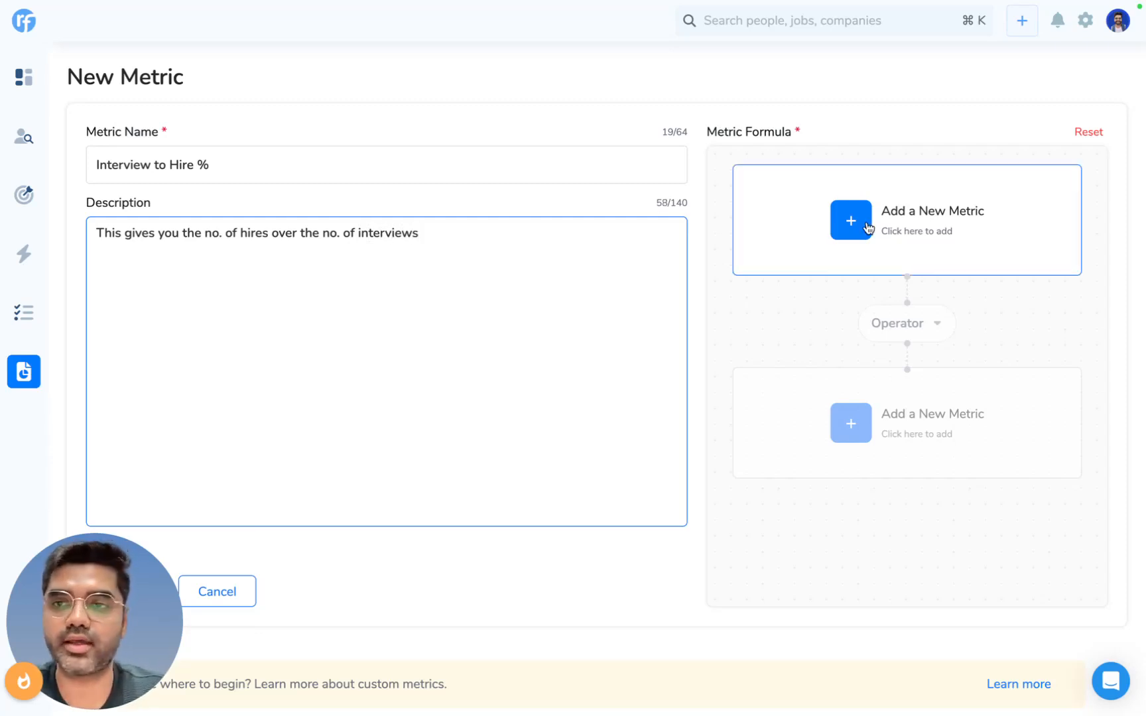
Step: Add Candidate Hired with the Stage Moved By relationship as the formula's first metric and set the operator to Divide
{"action": "left_click", "coordinate": [867, 227]}
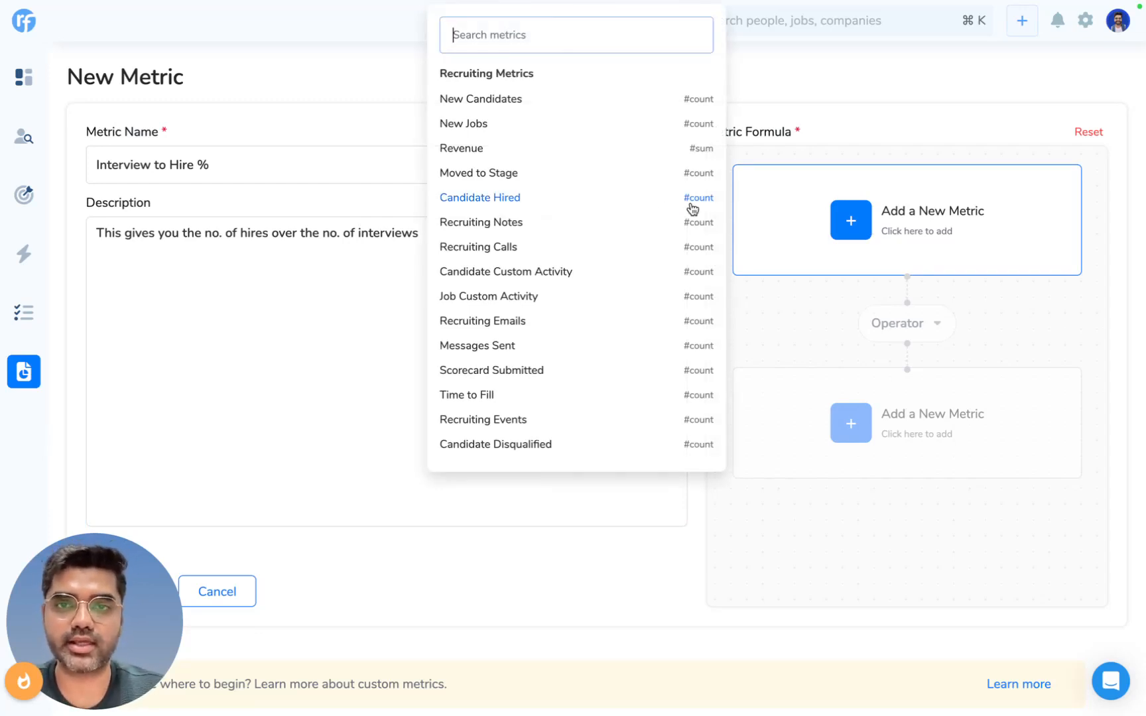
{"action": "left_click", "coordinate": [507, 199]}
{"action": "left_click", "coordinate": [779, 211]}
{"action": "left_click", "coordinate": [786, 211]}
{"action": "left_click", "coordinate": [606, 179]}
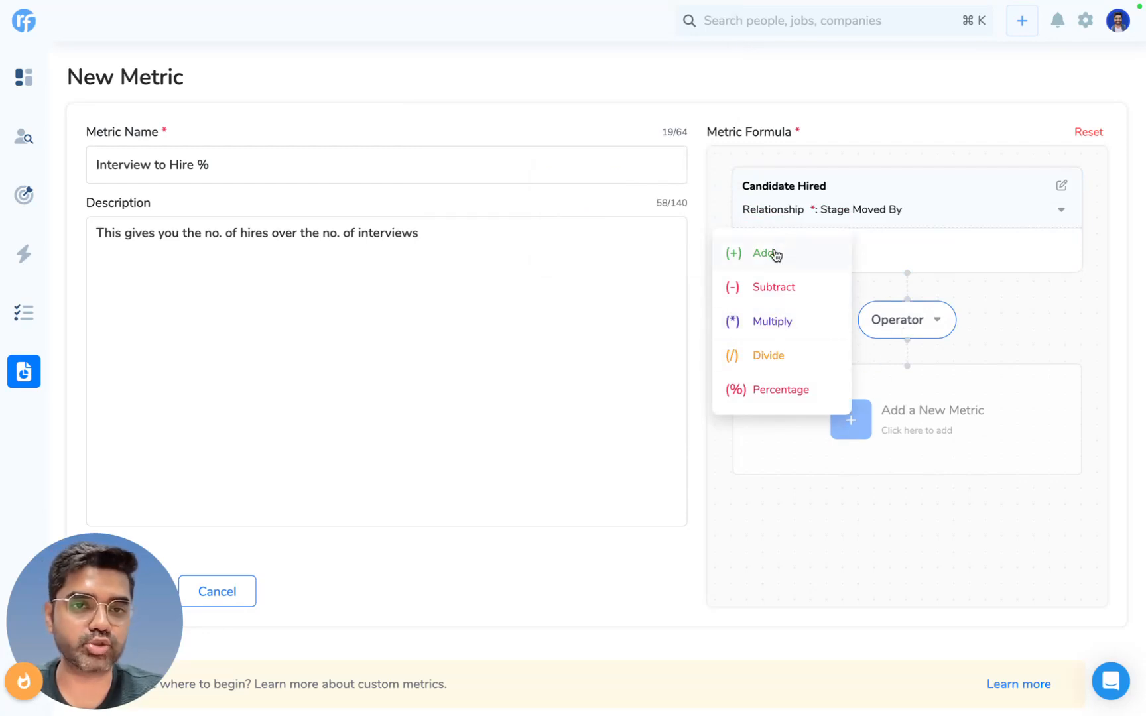
{"action": "left_click", "coordinate": [773, 358]}
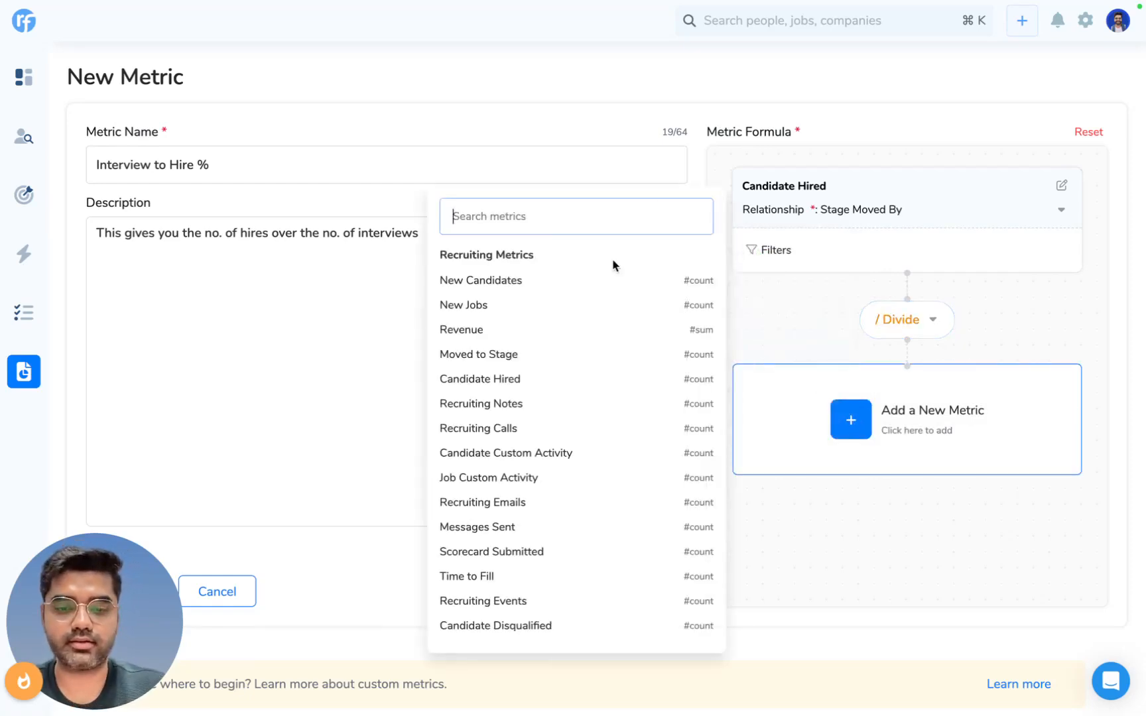
Step: Add Moved to Stage as the divisor with Fill skip overs, Stage Moved By and the Client Interview stage, and save the metric
{"action": "left_click", "coordinate": [486, 358]}
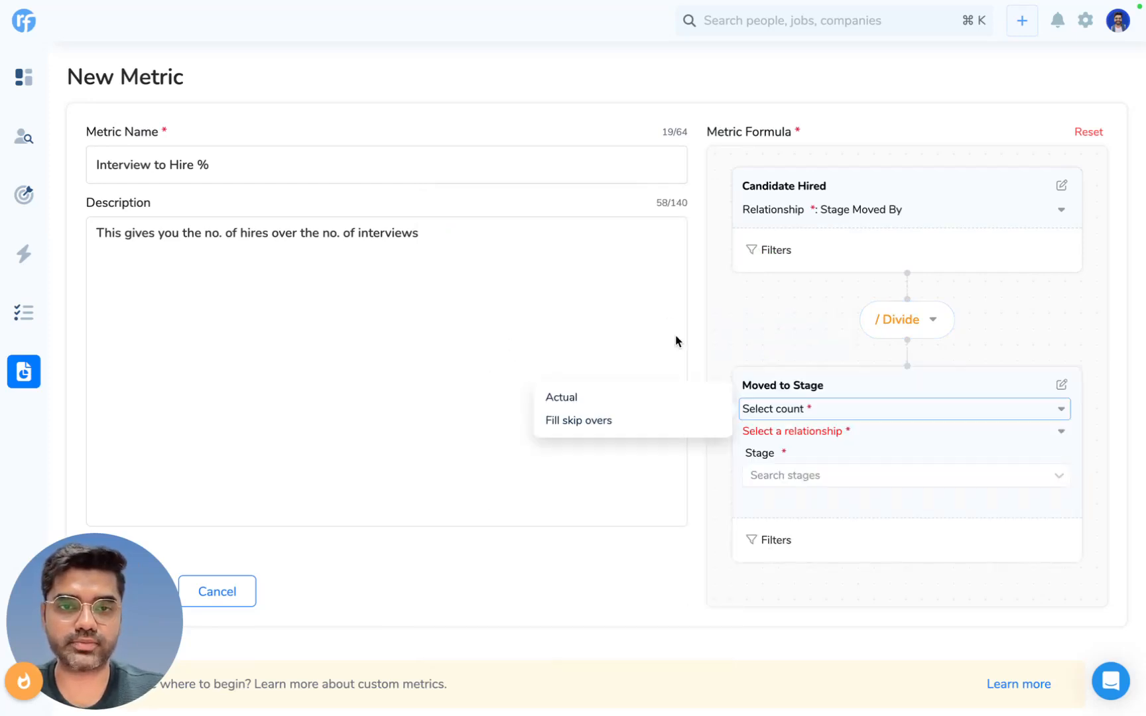
{"action": "left_click", "coordinate": [561, 422]}
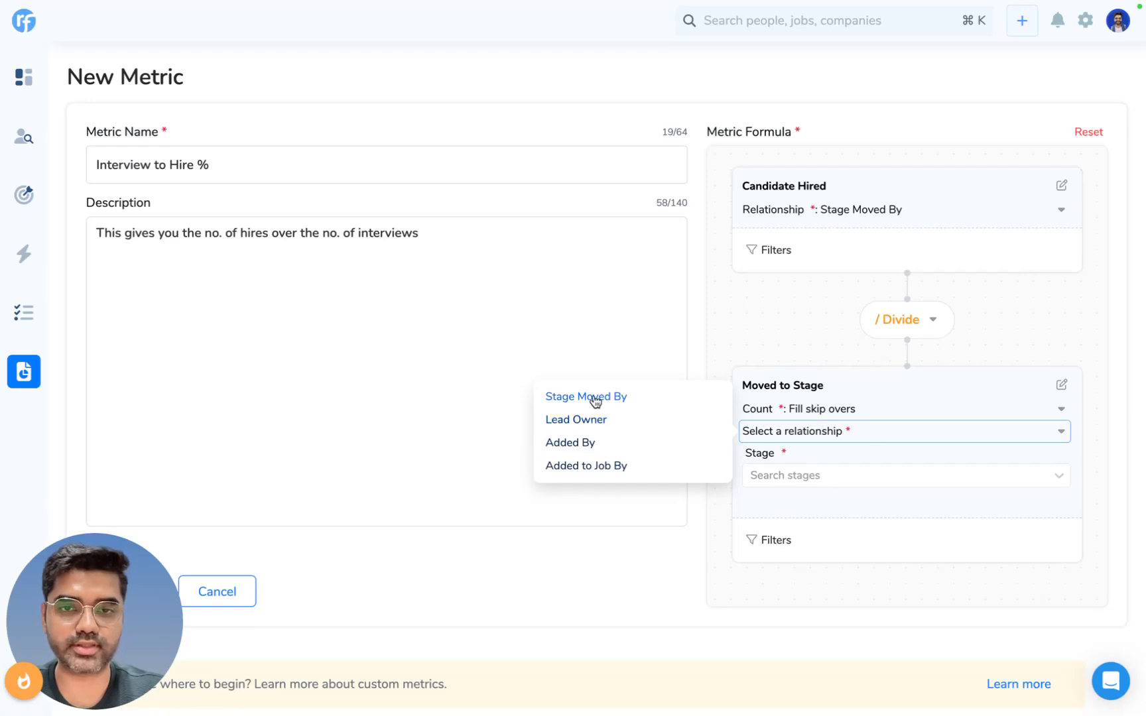
{"action": "left_click", "coordinate": [594, 398]}
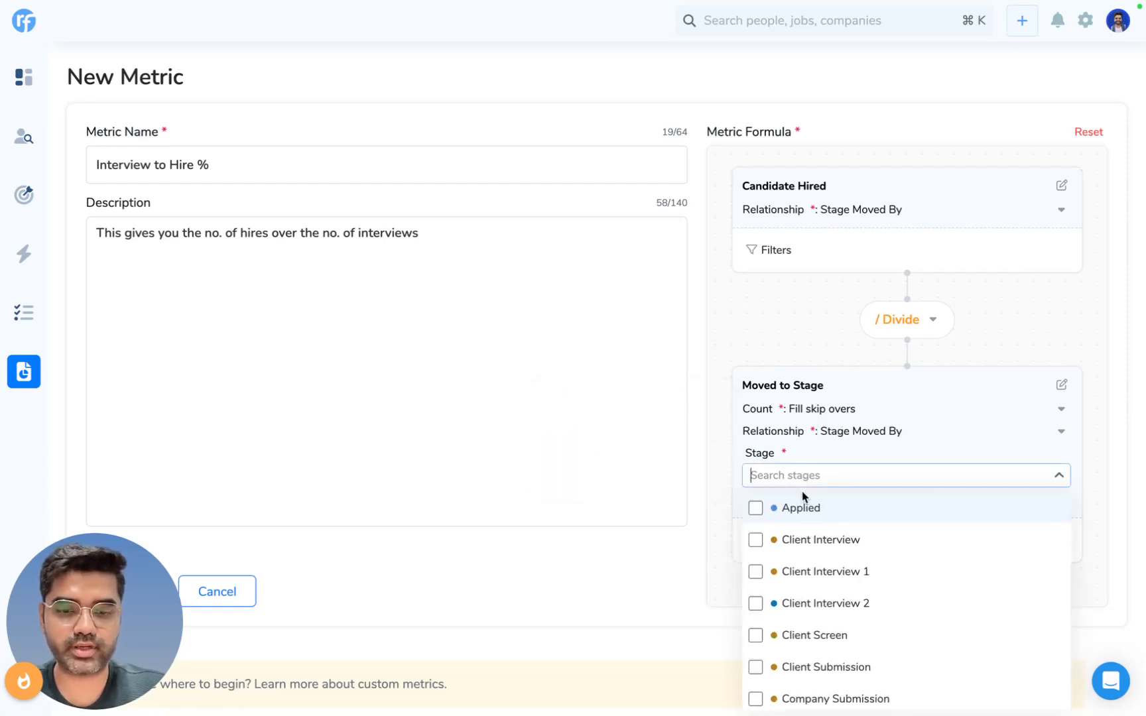
{"action": "type", "text": "inter"}
{"action": "left_click", "coordinate": [822, 516]}
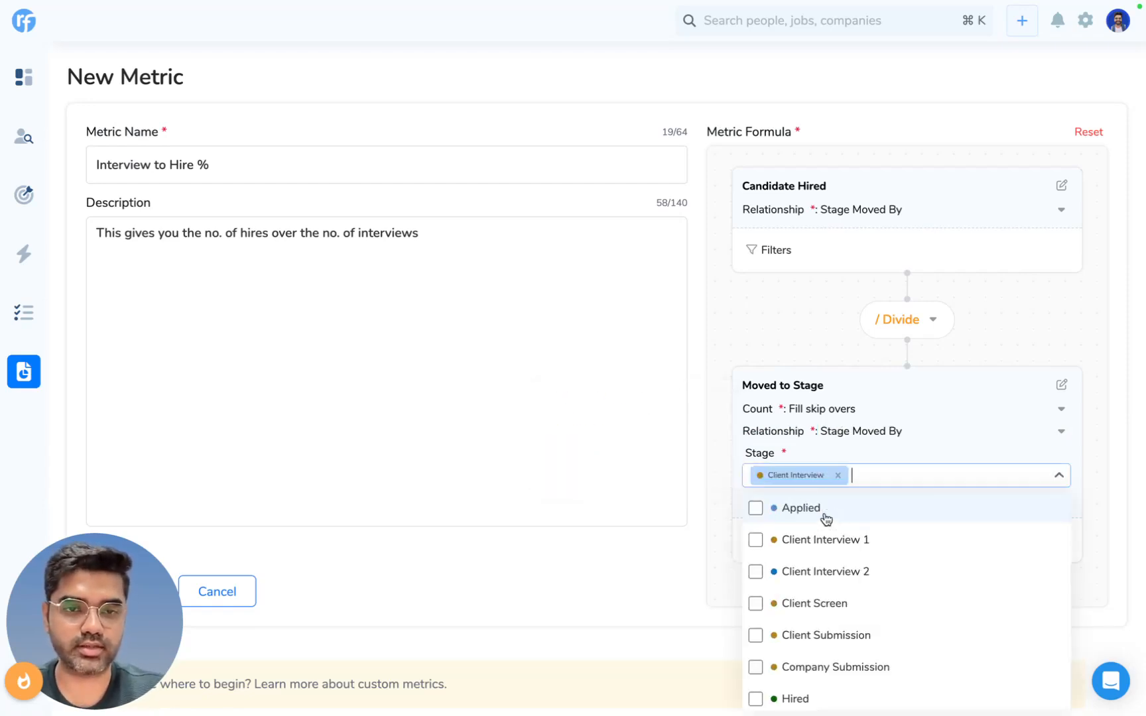
{"action": "left_click", "coordinate": [691, 509]}
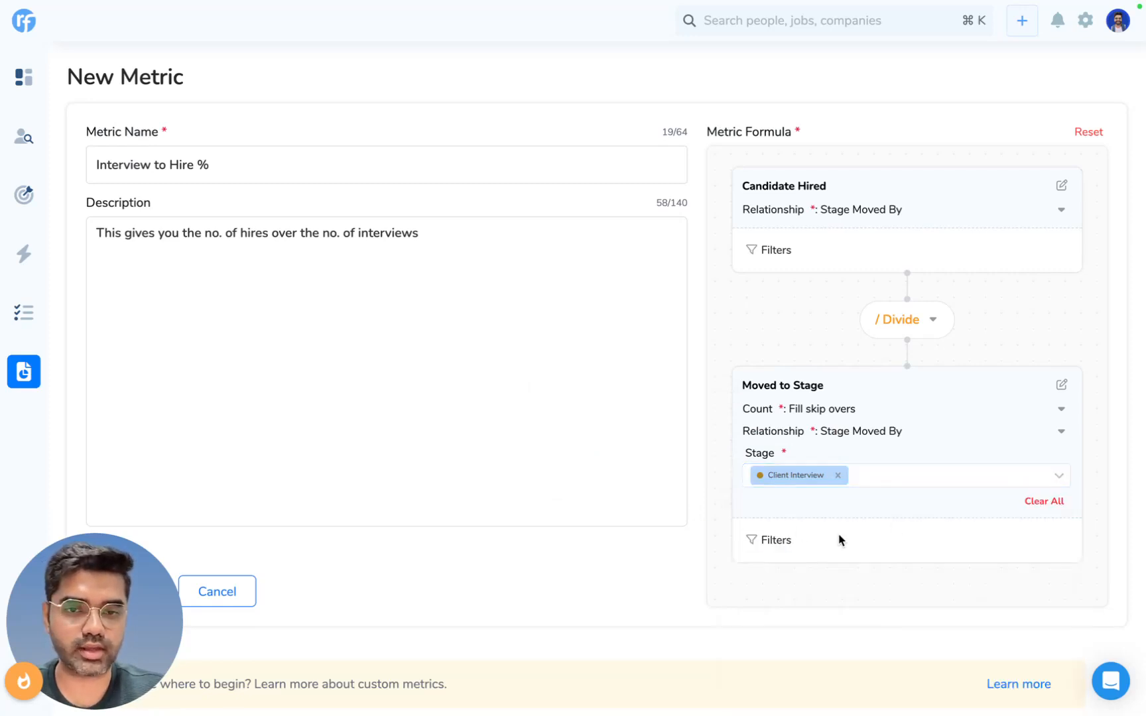
{"action": "left_click_drag", "start_coordinate": [112, 566], "coordinate": [107, 596]}
{"action": "left_click", "coordinate": [145, 600]}
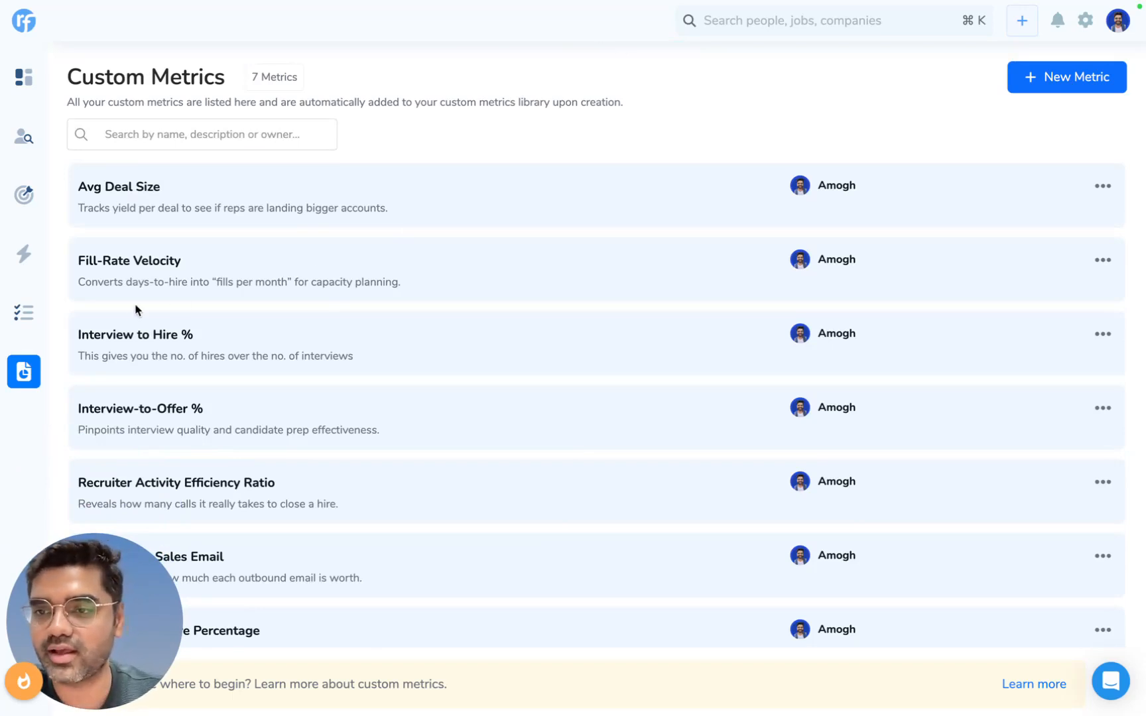
Step: Create a new advanced report in Recruiterflow BI and name it "Interview to Hire % Performance"
{"action": "mouse_move", "coordinate": [24, 371]}
{"action": "left_click", "coordinate": [96, 411]}
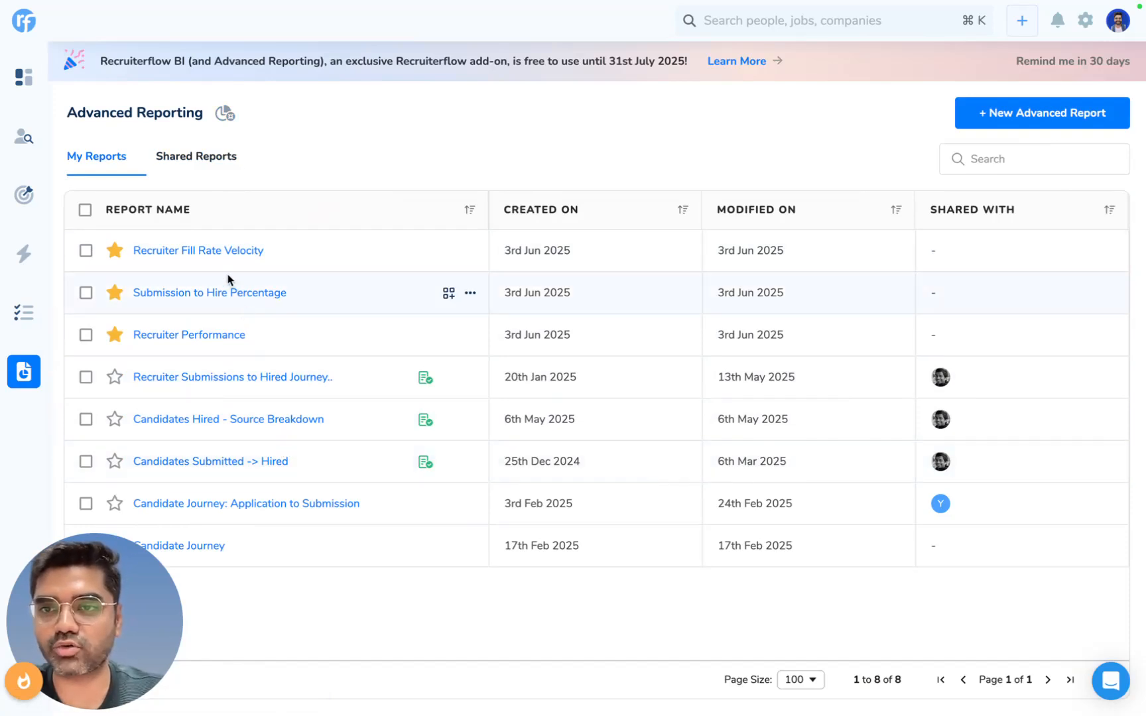
{"action": "left_click", "coordinate": [1031, 124]}
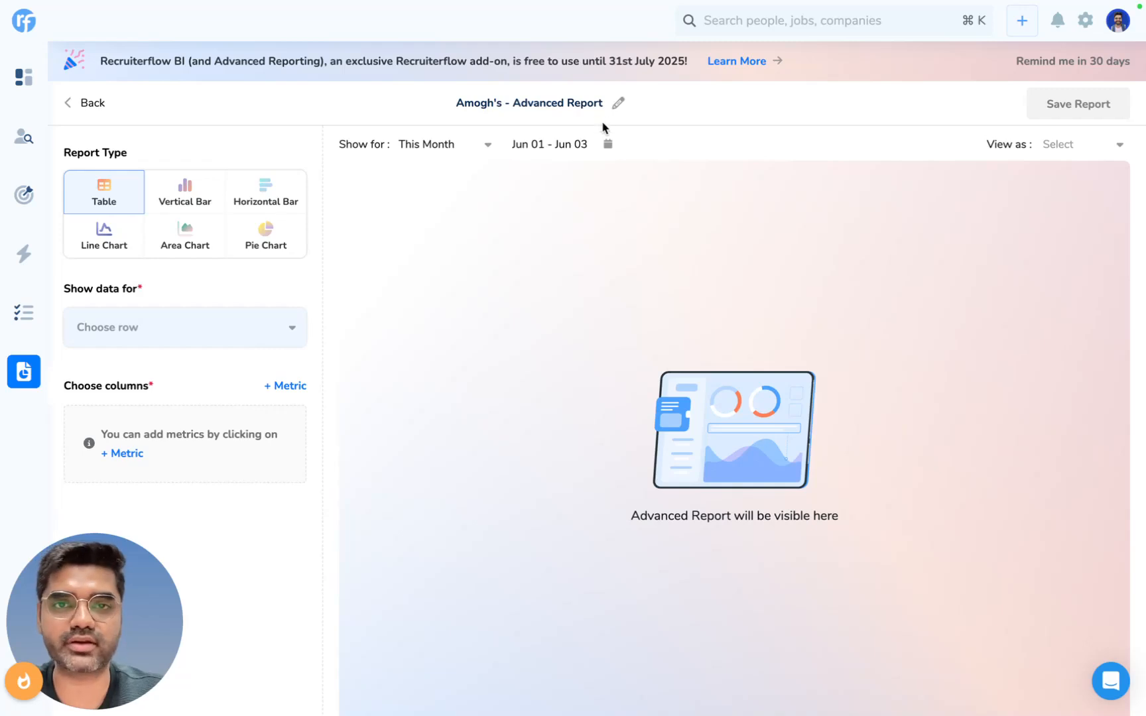
{"action": "left_click", "coordinate": [619, 103]}
{"action": "key", "text": "super+a"}
{"action": "key", "text": "BackSpace"}
{"action": "type", "text": "Interview to "}
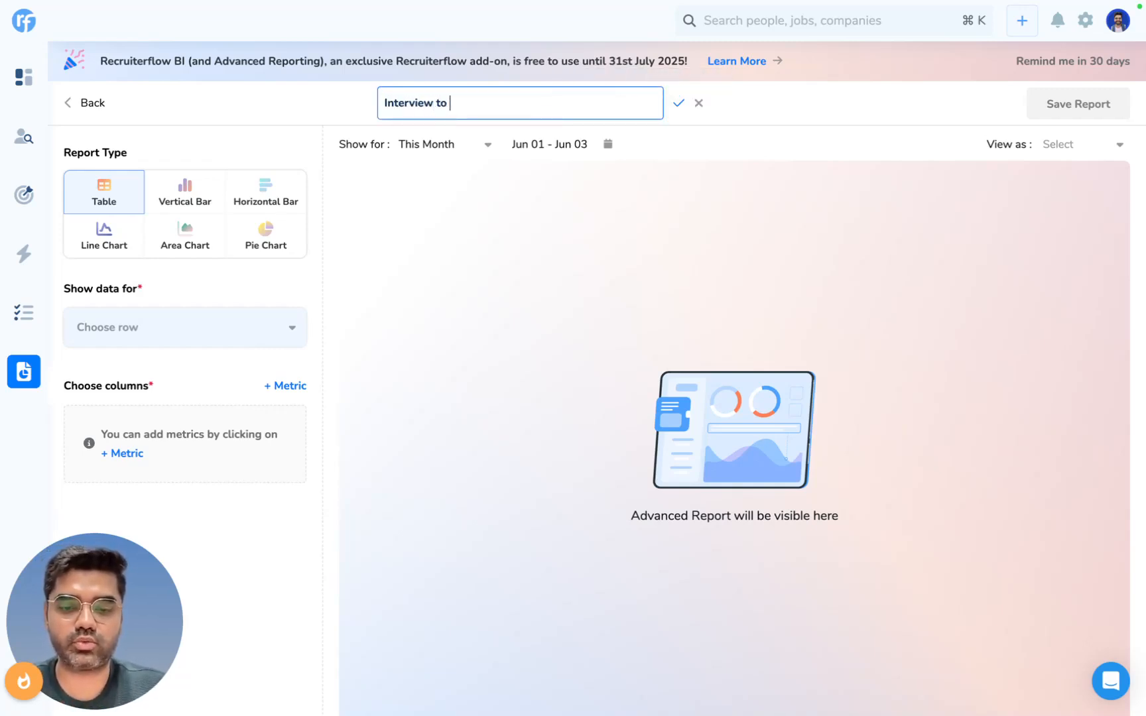
{"action": "type", "text": "Hire %"}
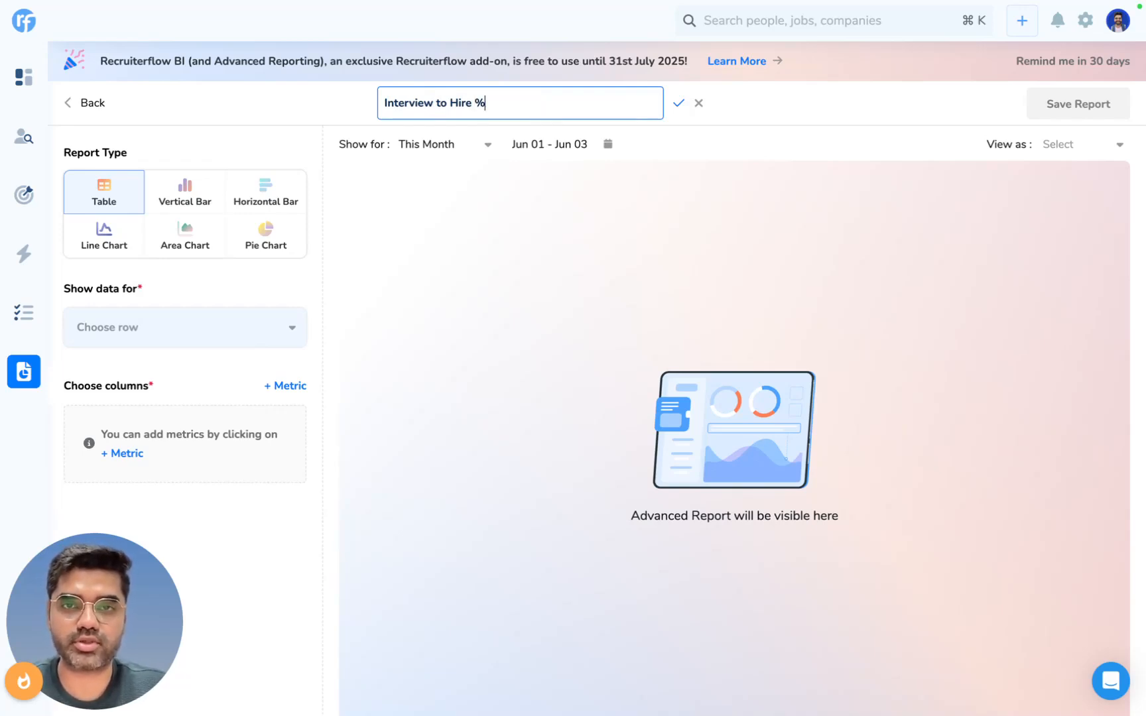
{"action": "type", "text": " Performance"}
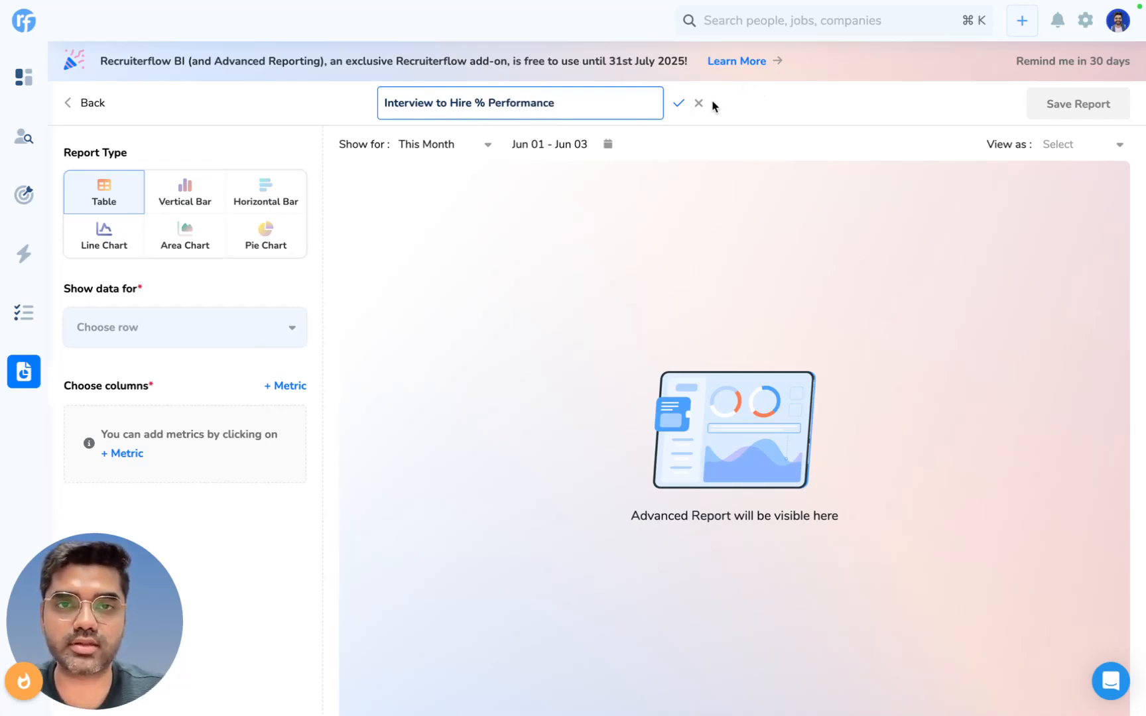
{"action": "left_click", "coordinate": [679, 102]}
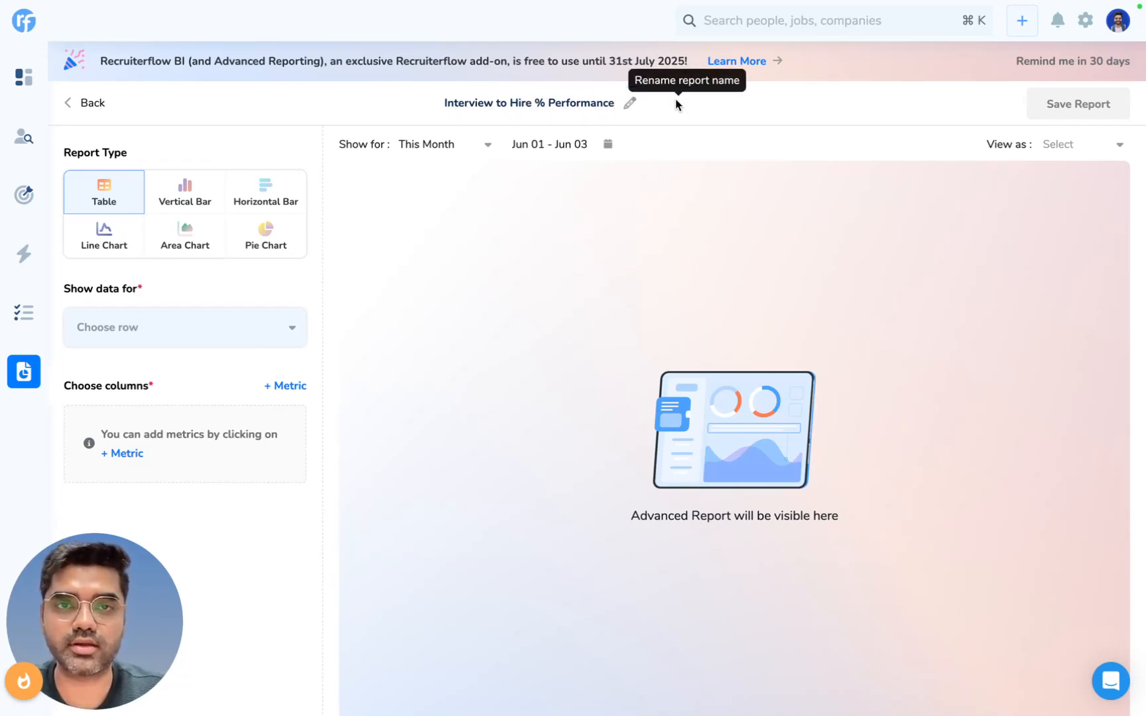
Step: Make the report a vertical bar chart with Users on the X axis, covering All Users
{"action": "left_click", "coordinate": [194, 204]}
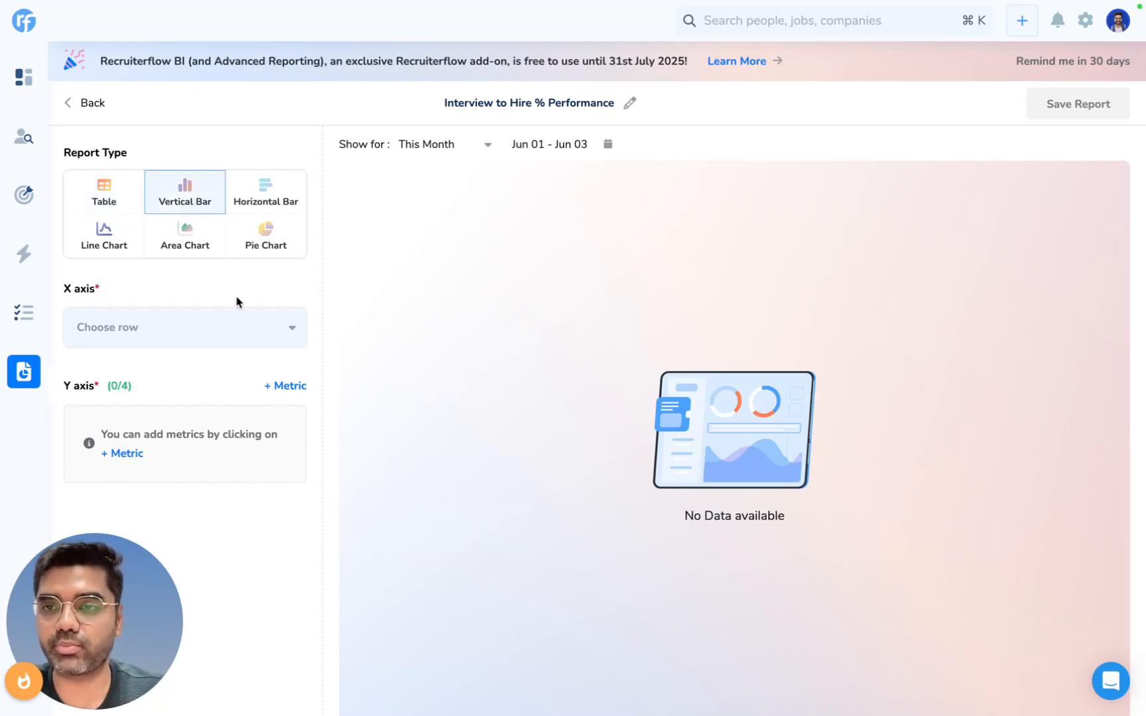
{"action": "left_click", "coordinate": [169, 339]}
{"action": "left_click", "coordinate": [146, 376]}
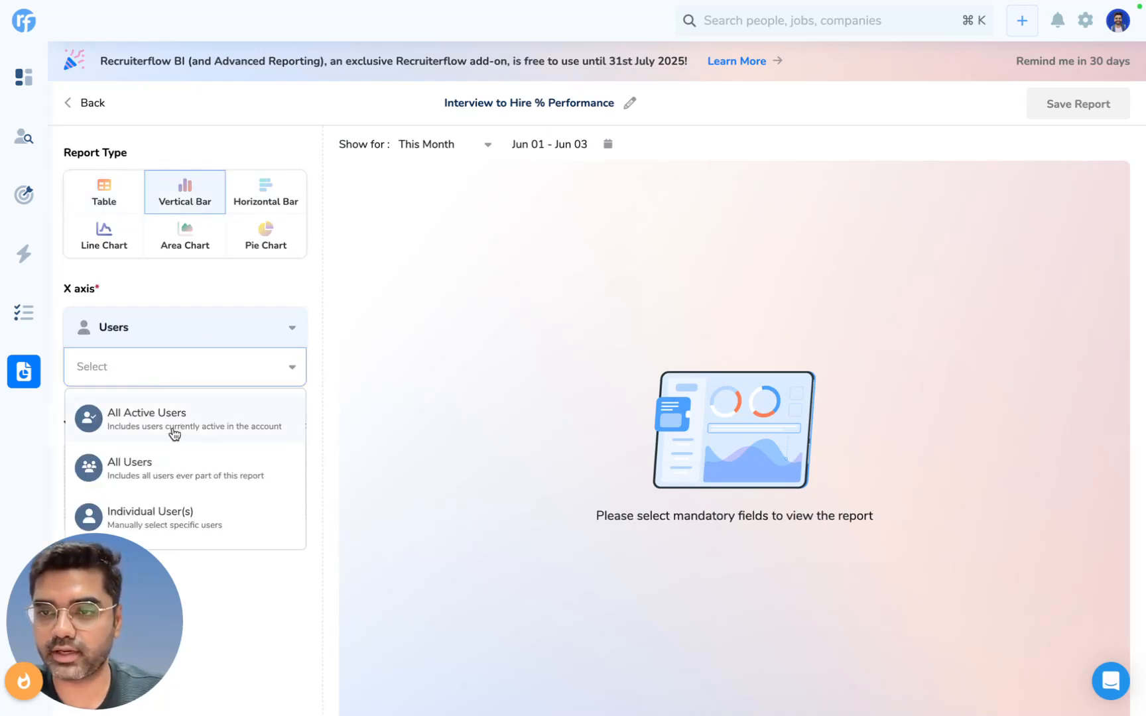
{"action": "left_click", "coordinate": [161, 472]}
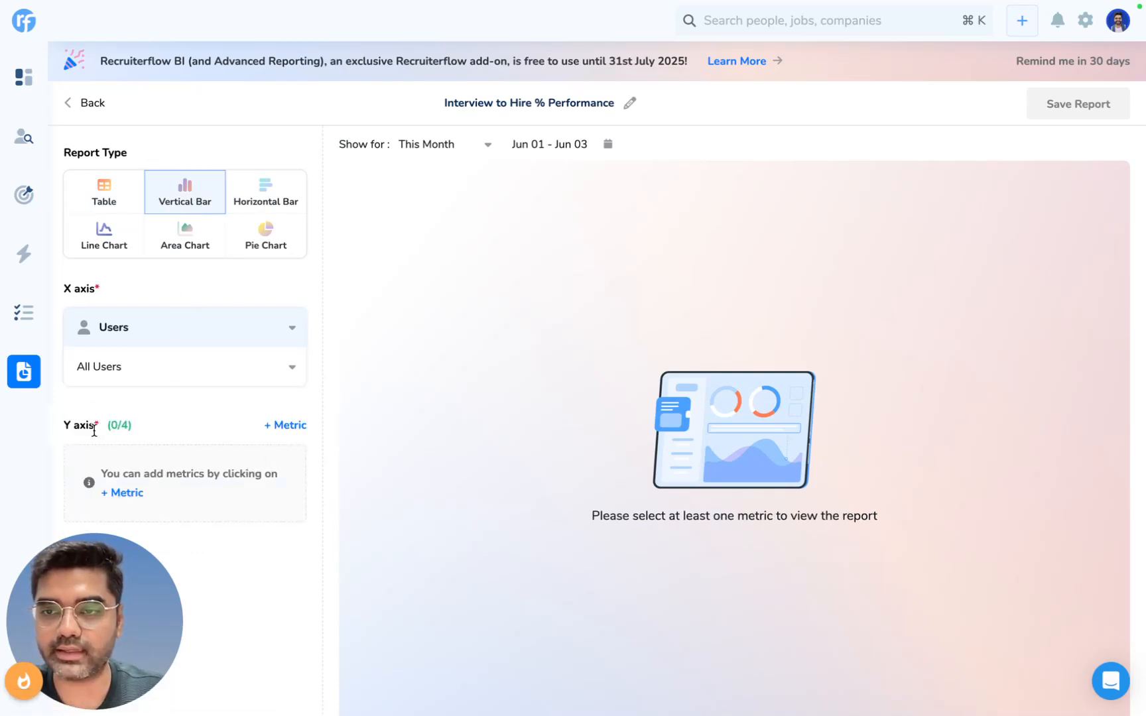
Step: Find the interview custom metrics and add Interview-to-Offer % to the Y axis
{"action": "left_click", "coordinate": [290, 426]}
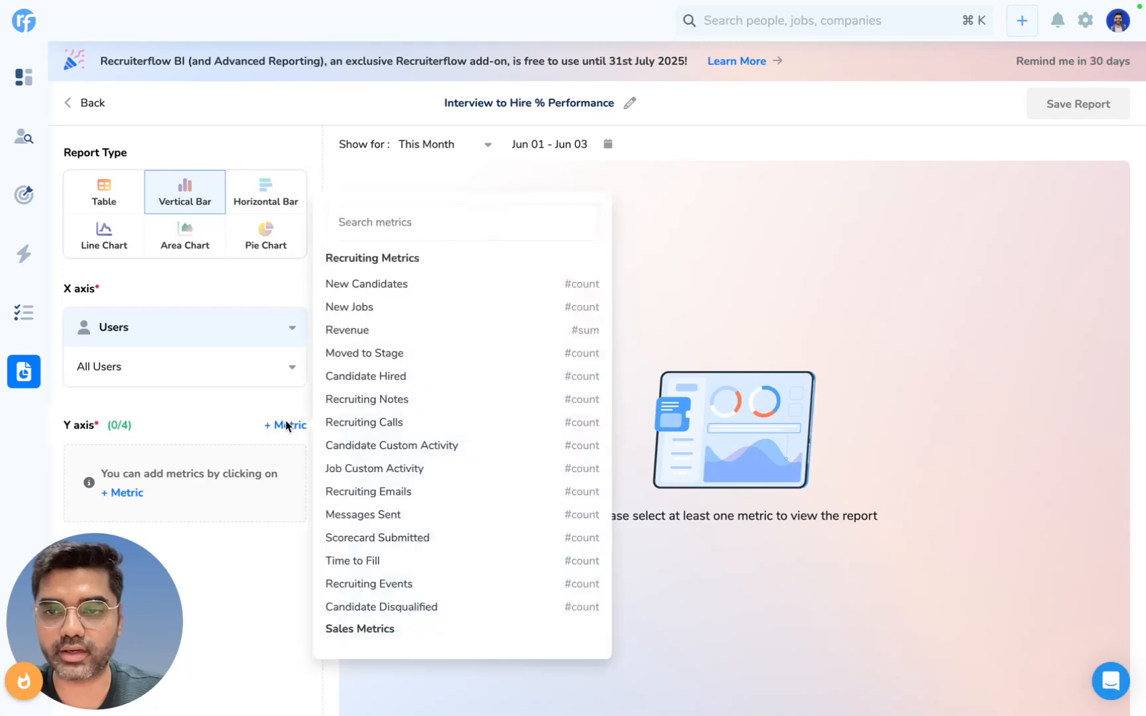
{"action": "type", "text": "inter"}
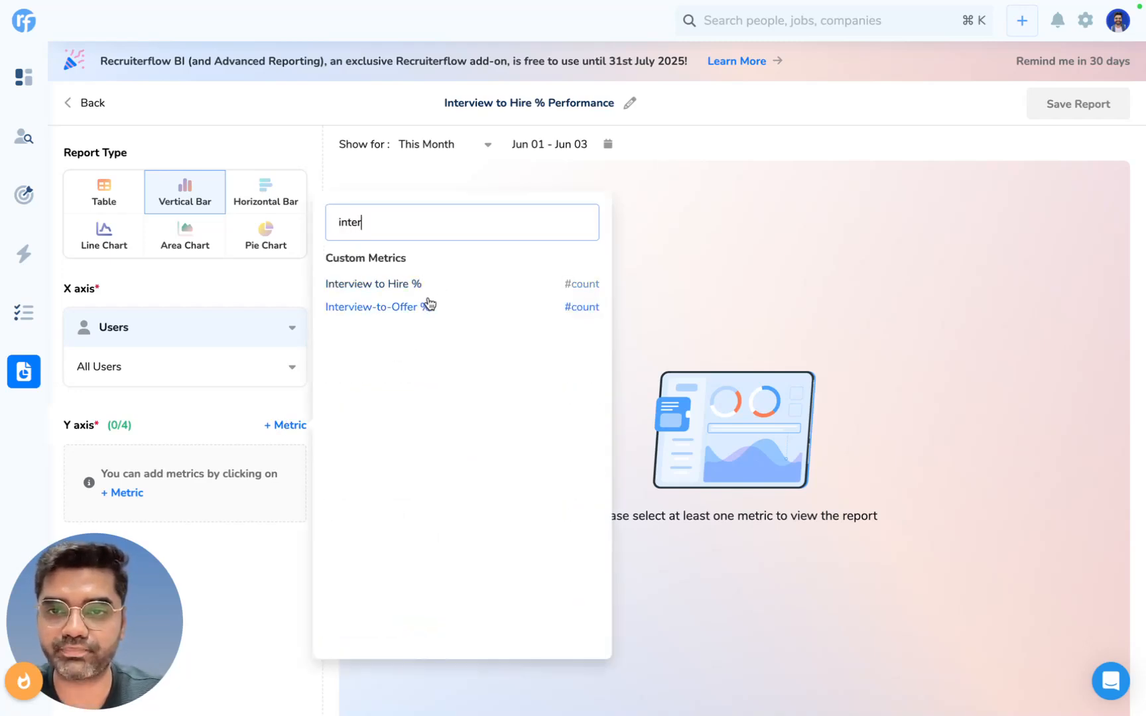
{"action": "left_click", "coordinate": [381, 310]}
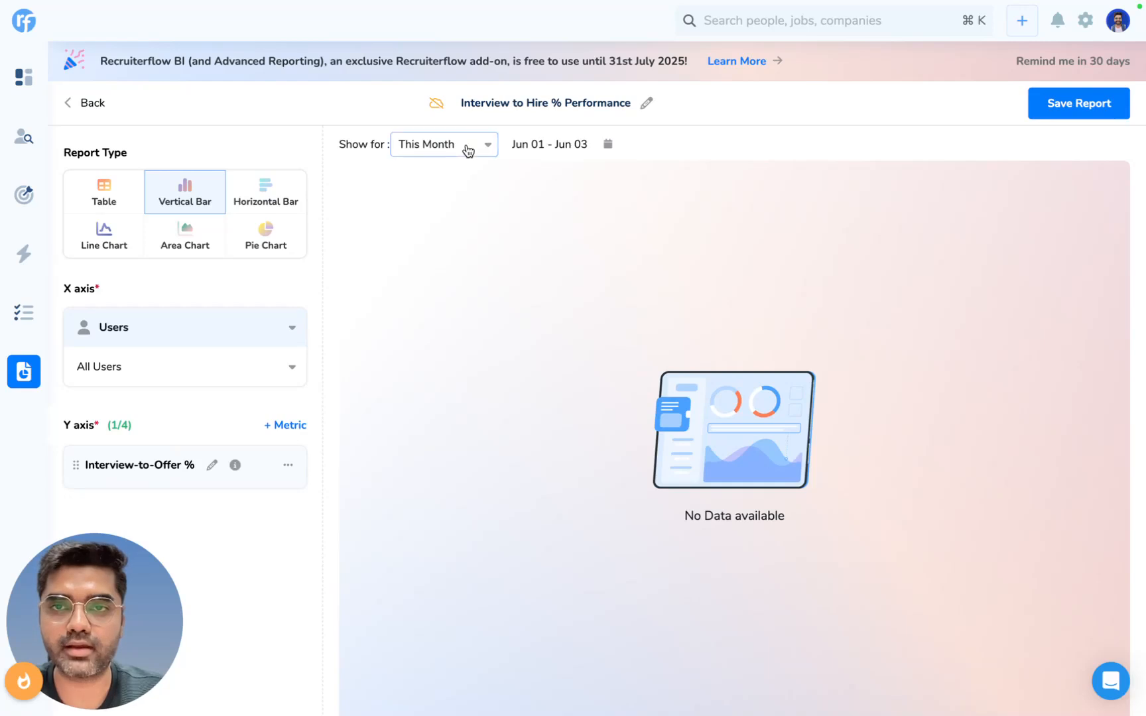
Step: Set the report's date range to Last n Days with a value of 365 days
{"action": "left_click", "coordinate": [471, 144]}
{"action": "scroll", "coordinate": [440, 328], "scroll_direction": "down", "scroll_amount": 3}
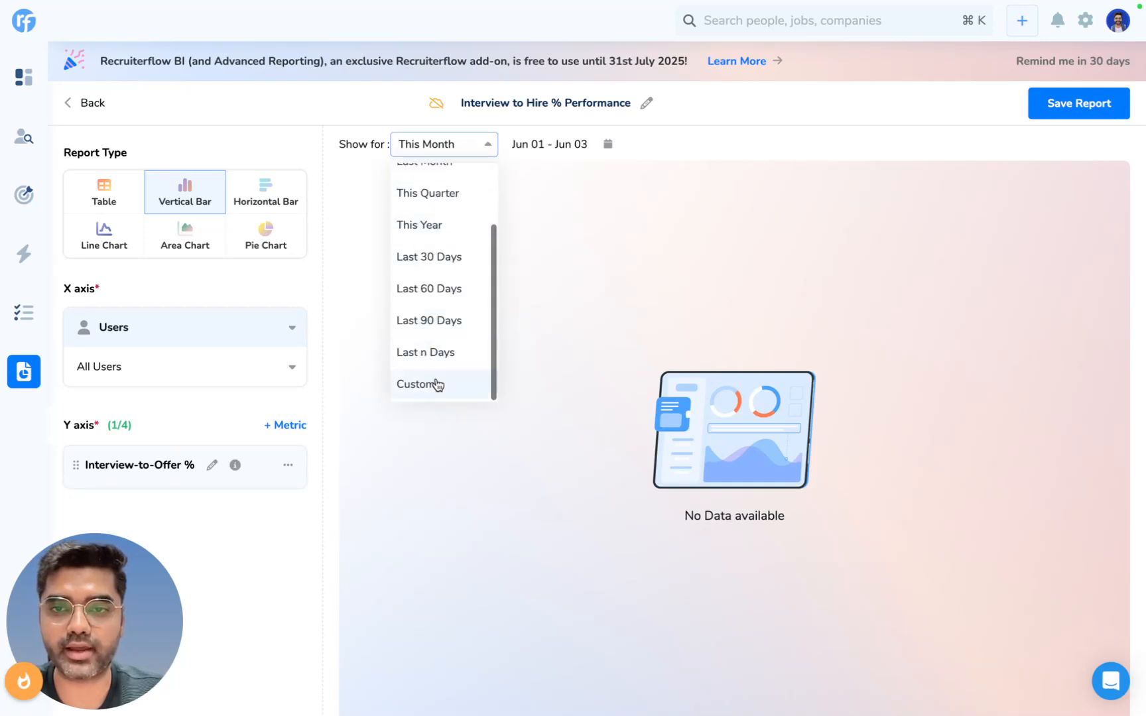
{"action": "left_click", "coordinate": [437, 350]}
{"action": "key", "text": "BackSpace"}
{"action": "key", "text": "BackSpace"}
{"action": "key", "text": "BackSpace"}
{"action": "type", "text": "165"}
{"action": "key", "text": "BackSpace"}
{"action": "key", "text": "BackSpace"}
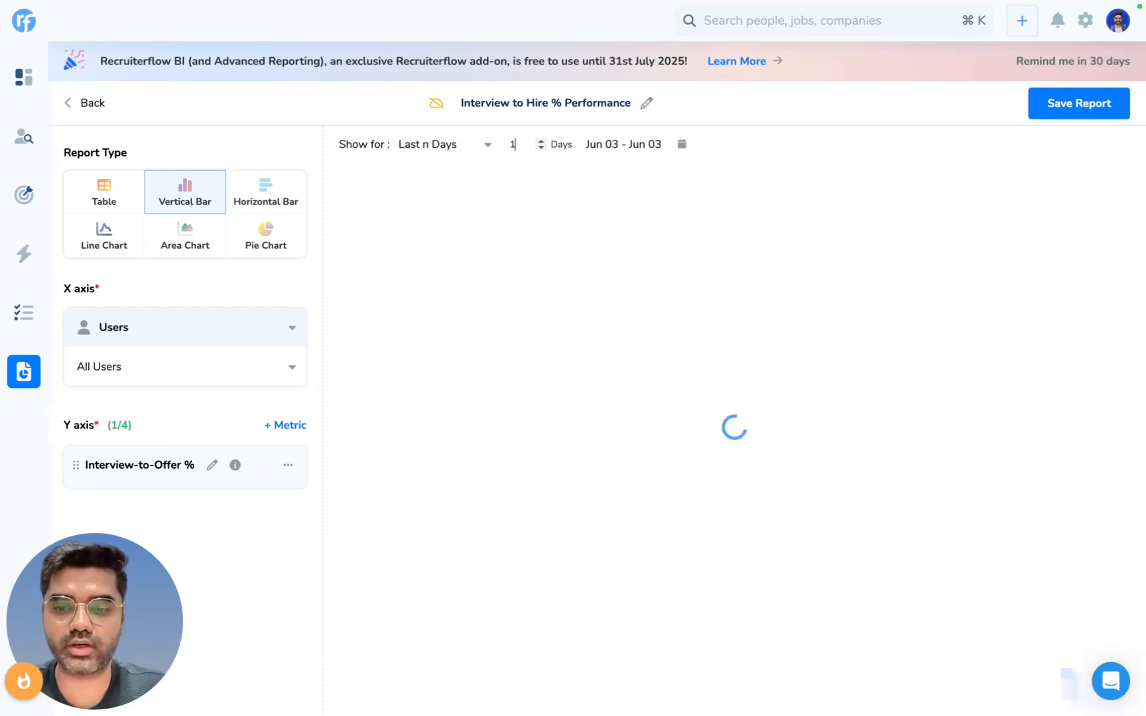
{"action": "key", "text": "BackSpace"}
{"action": "type", "text": "32"}
{"action": "key", "text": "BackSpace"}
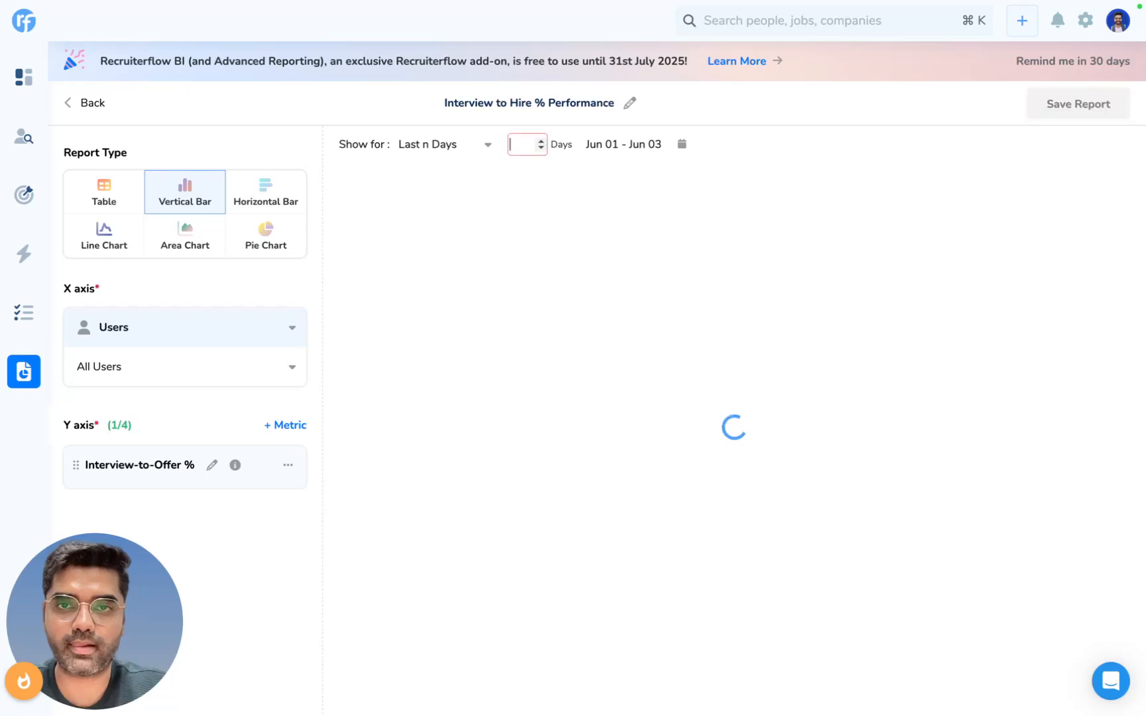
{"action": "type", "text": "33"}
{"action": "key", "text": "BackSpace"}
{"action": "key", "text": "BackSpace"}
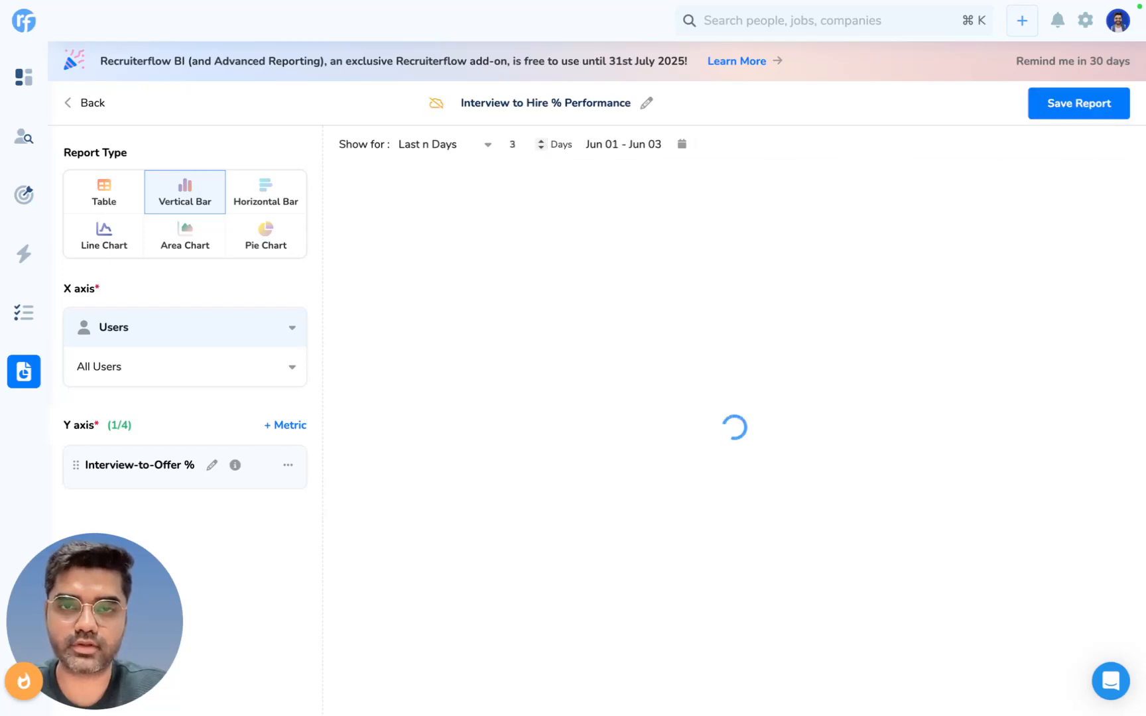
{"action": "type", "text": "65"}
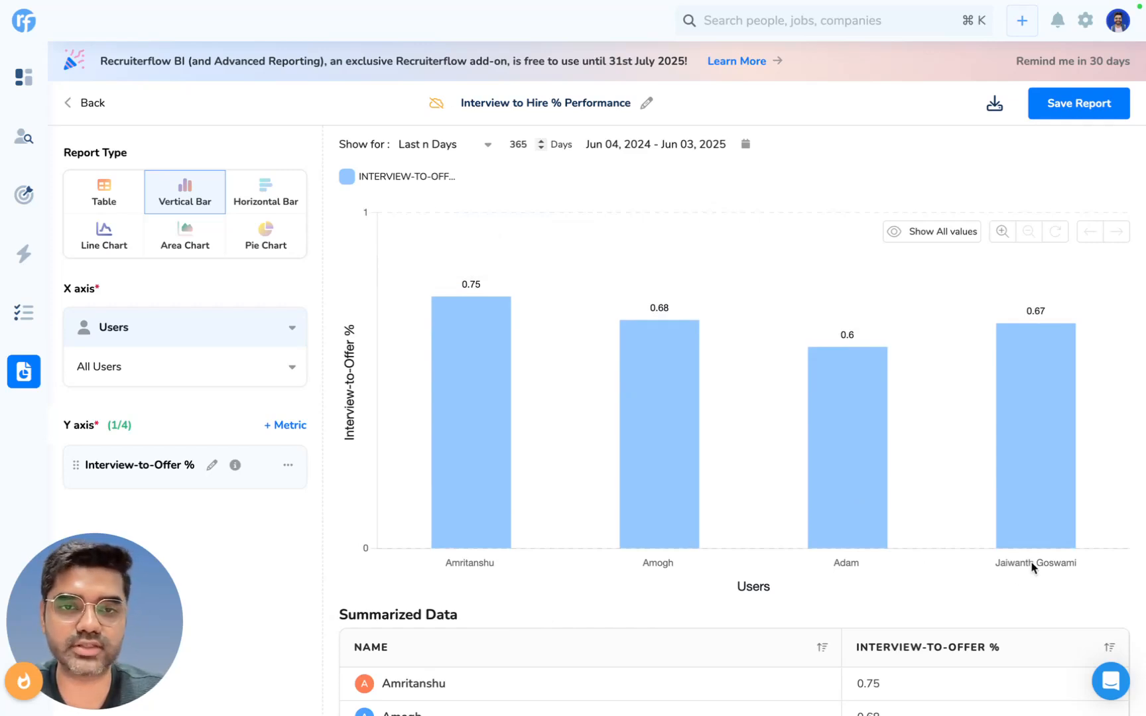
Step: Examine the Interview-to-Offer % value of each user's bar in the chart
{"action": "mouse_move", "coordinate": [507, 413]}
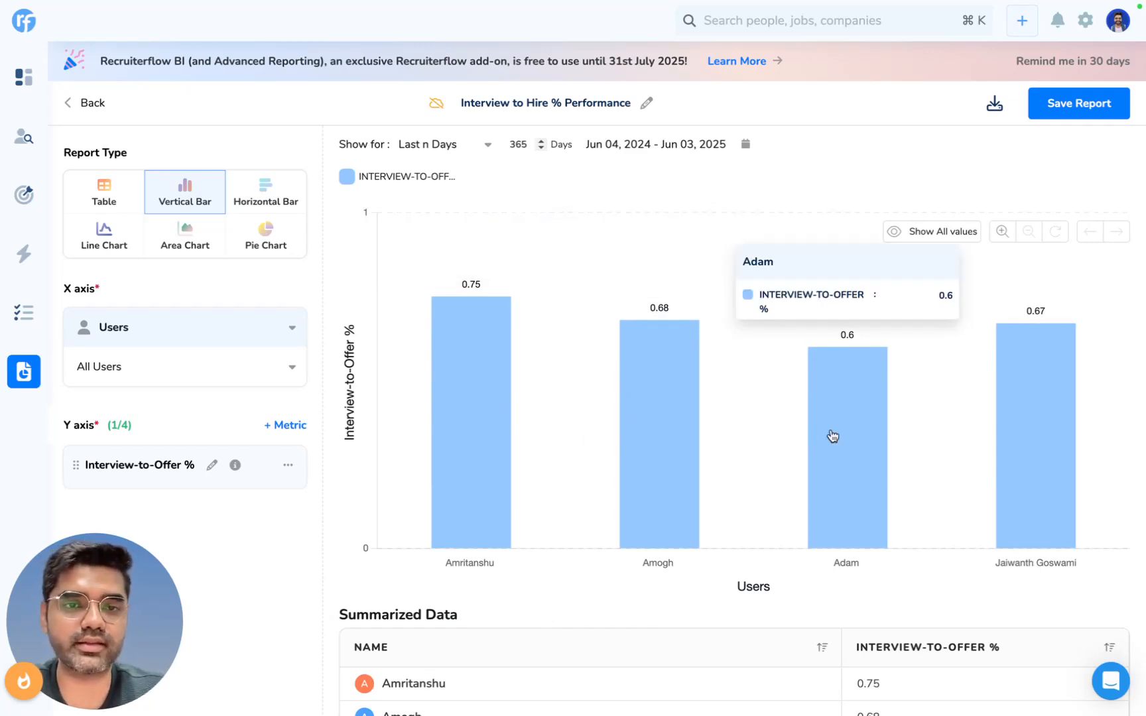
{"action": "mouse_move", "coordinate": [1026, 401]}
{"action": "mouse_move", "coordinate": [685, 380]}
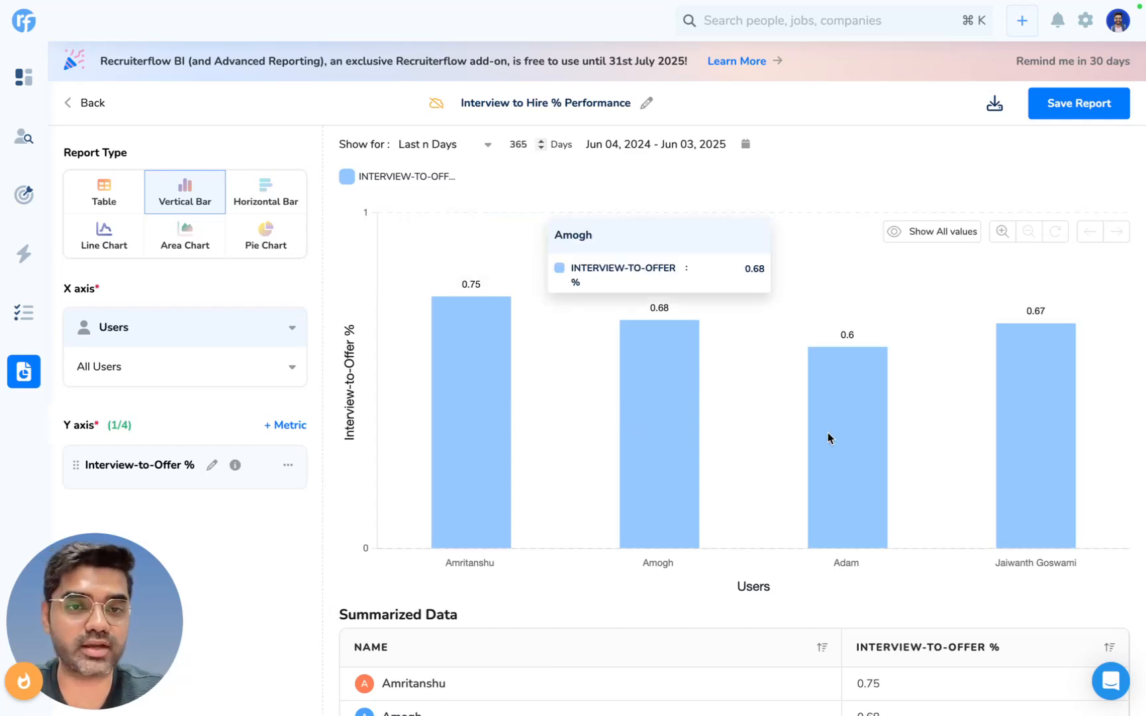
{"action": "mouse_move", "coordinate": [468, 398]}
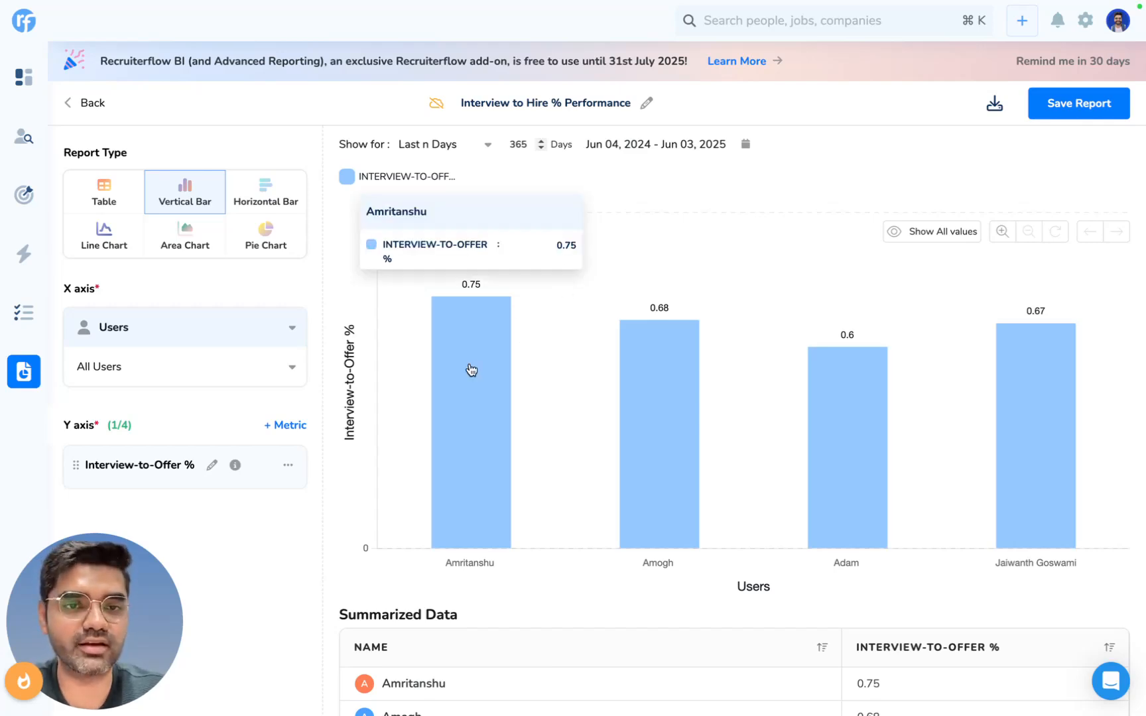
{"action": "mouse_move", "coordinate": [852, 460]}
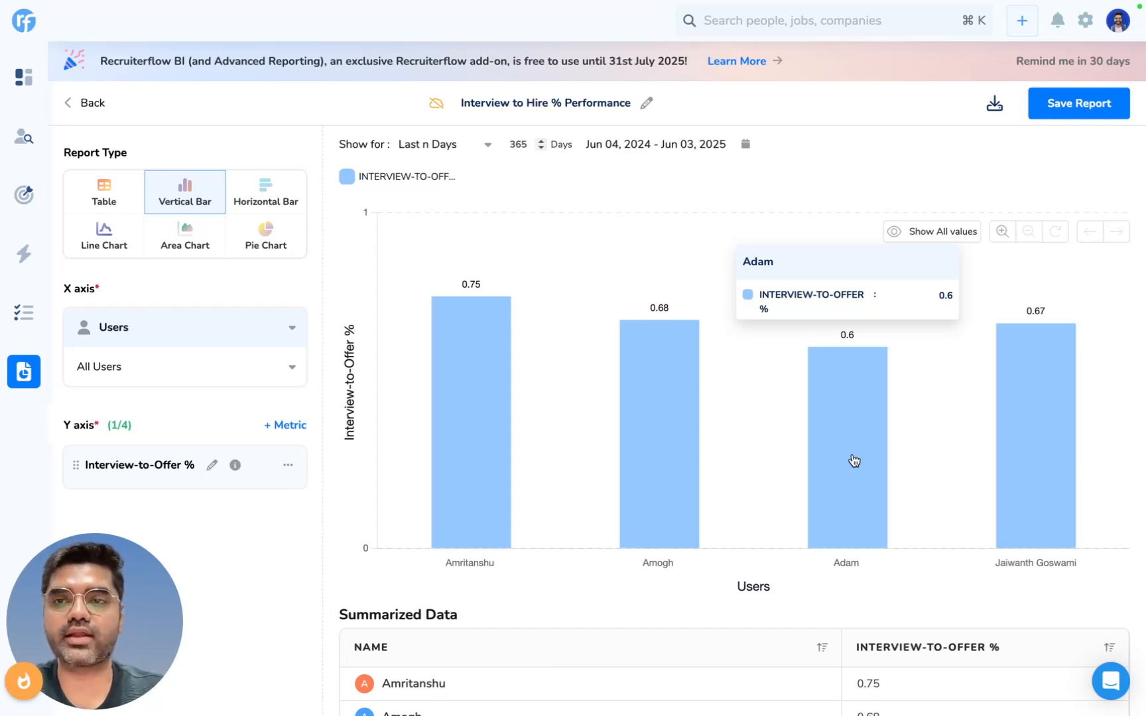
Step: Leave the report without saving and open the Recruiter Fill Rate Velocity report to examine its bars by user
{"action": "left_click", "coordinate": [92, 107]}
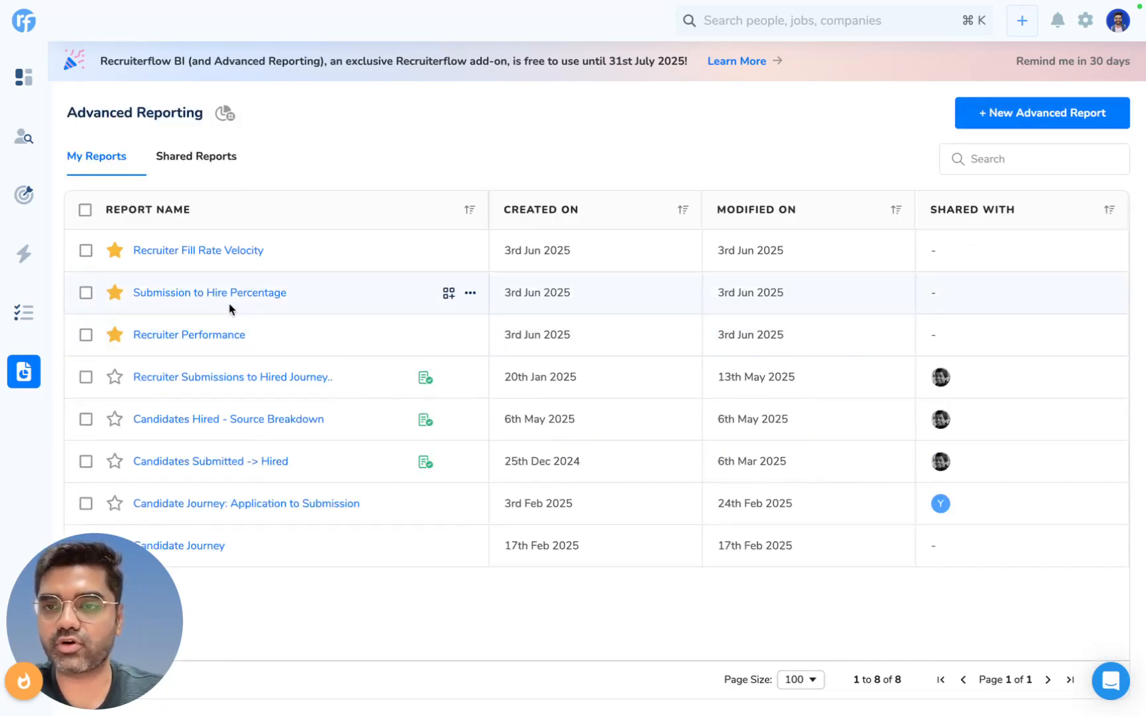
{"action": "left_click", "coordinate": [192, 258]}
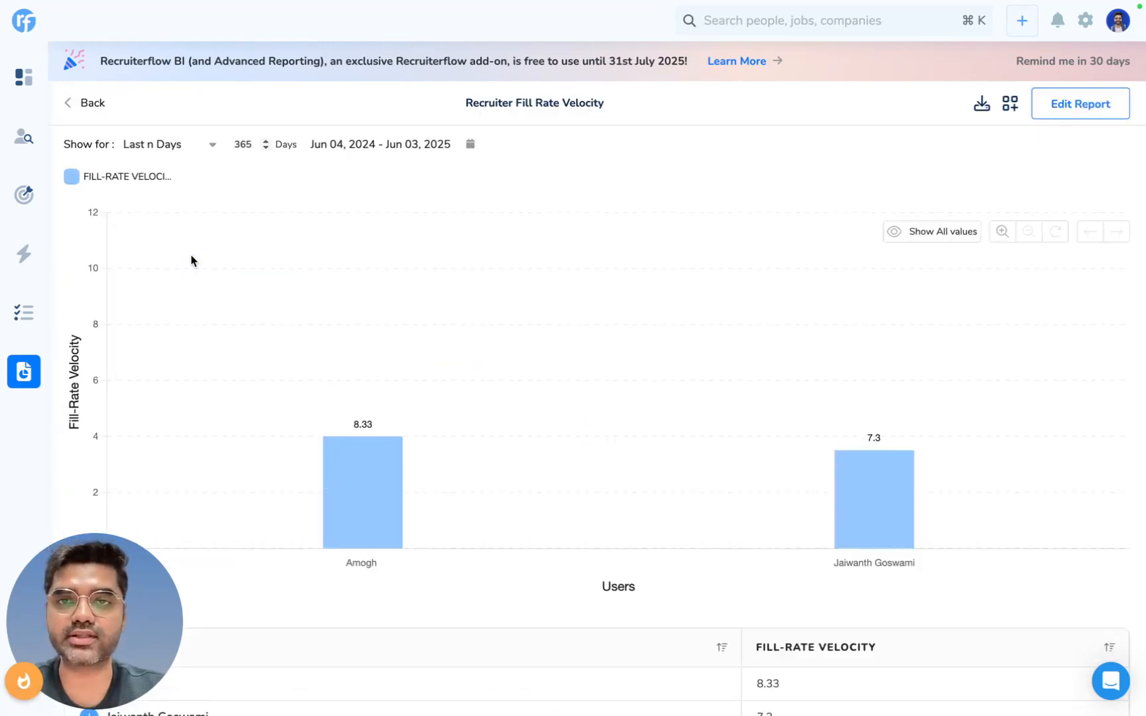
{"action": "mouse_move", "coordinate": [358, 494]}
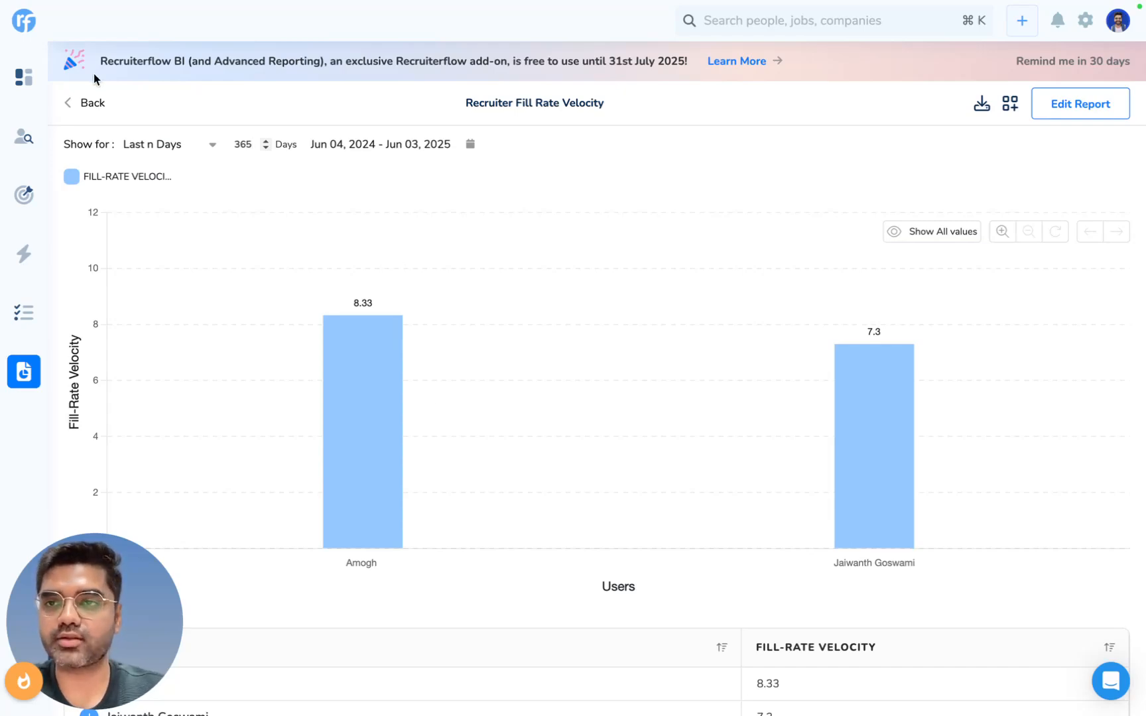
Step: Open the Fill-Rate Velocity custom metric for editing and inspect the number divisor in its formula without changing it
{"action": "left_click", "coordinate": [70, 103]}
{"action": "left_click", "coordinate": [226, 116]}
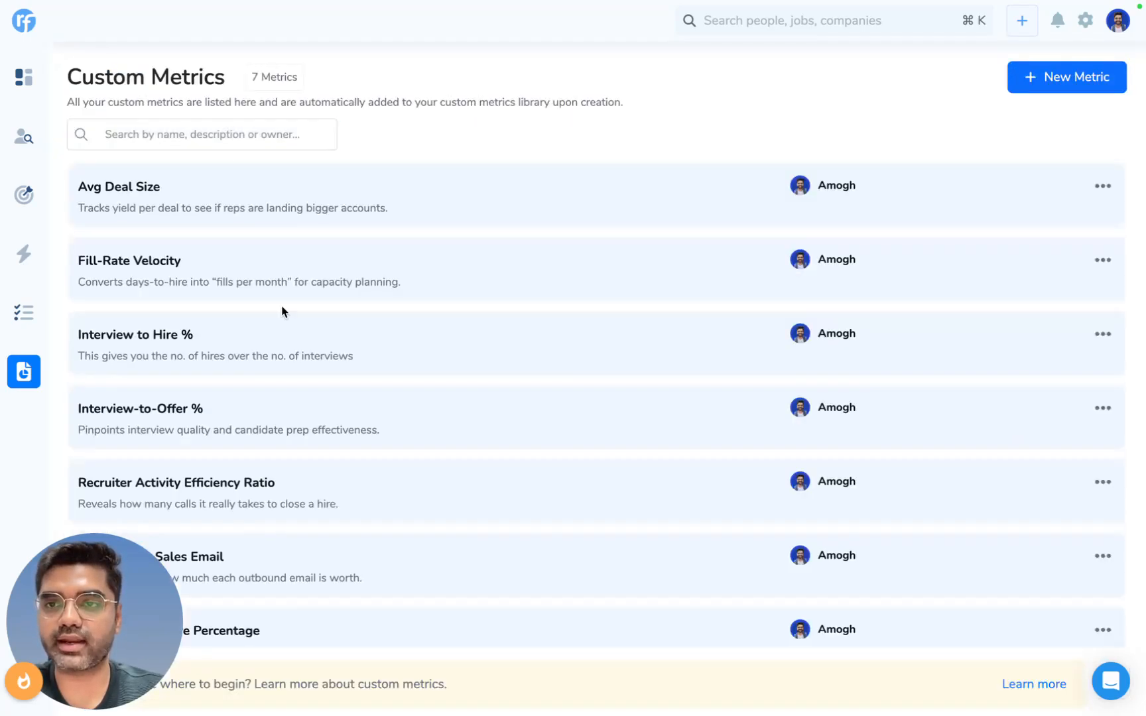
{"action": "left_click", "coordinate": [1103, 260]}
{"action": "left_click", "coordinate": [1019, 252]}
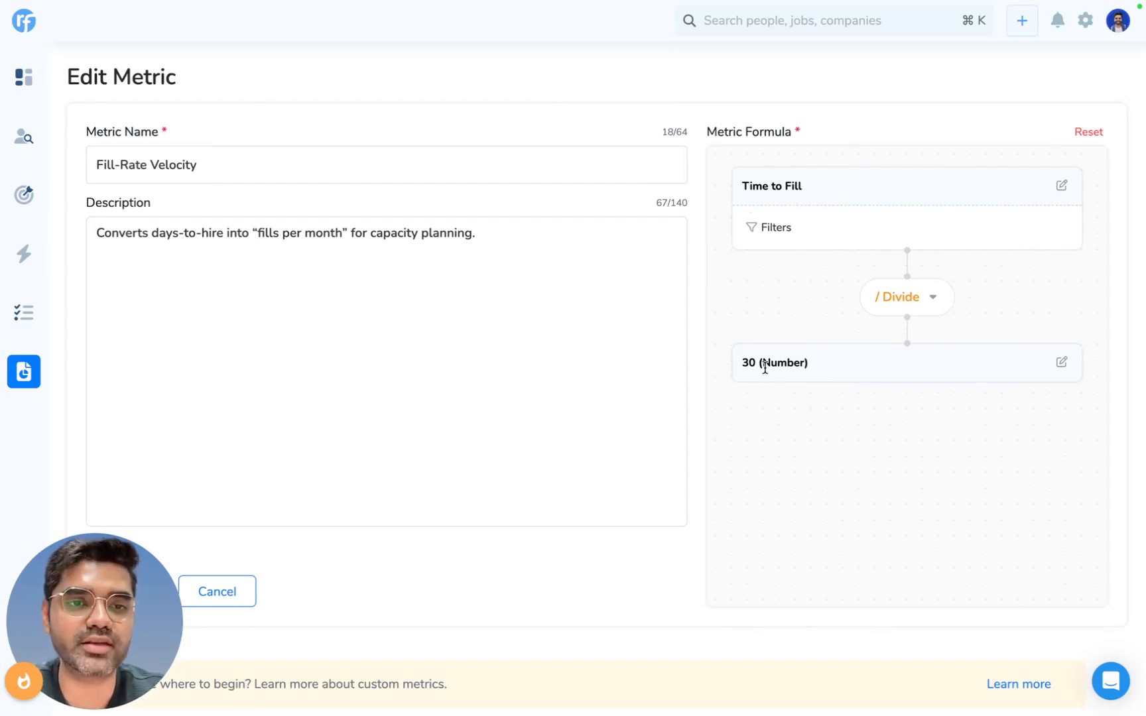
{"action": "left_click", "coordinate": [1061, 362]}
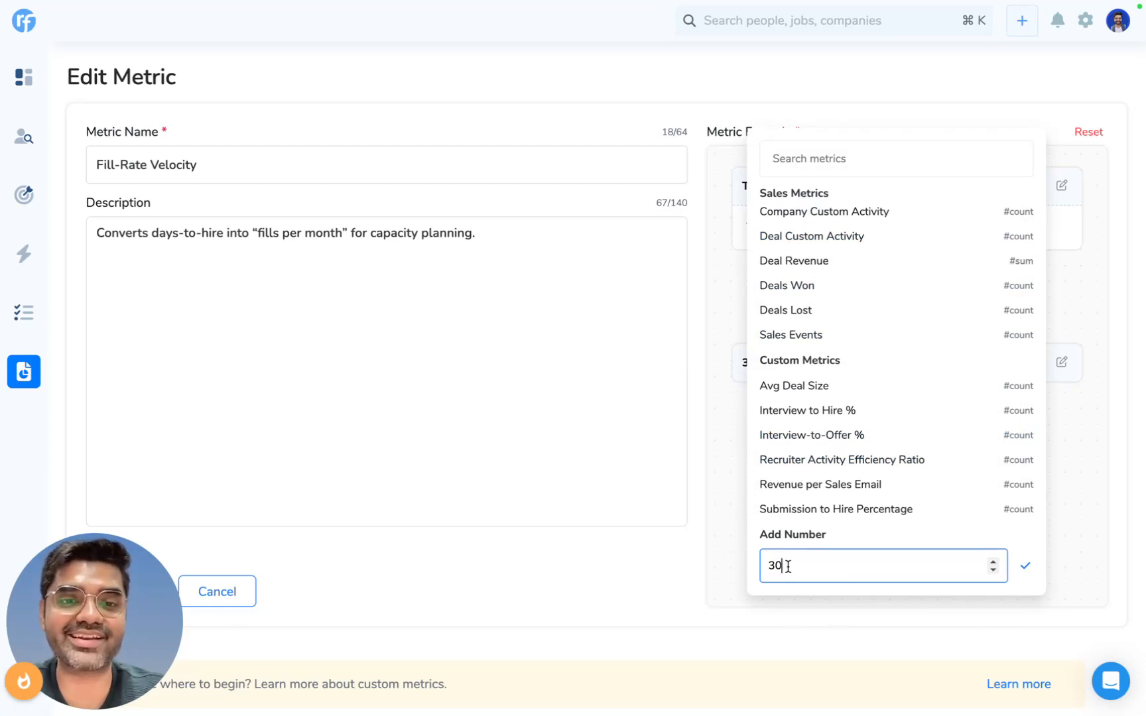
{"action": "left_click", "coordinate": [687, 548]}
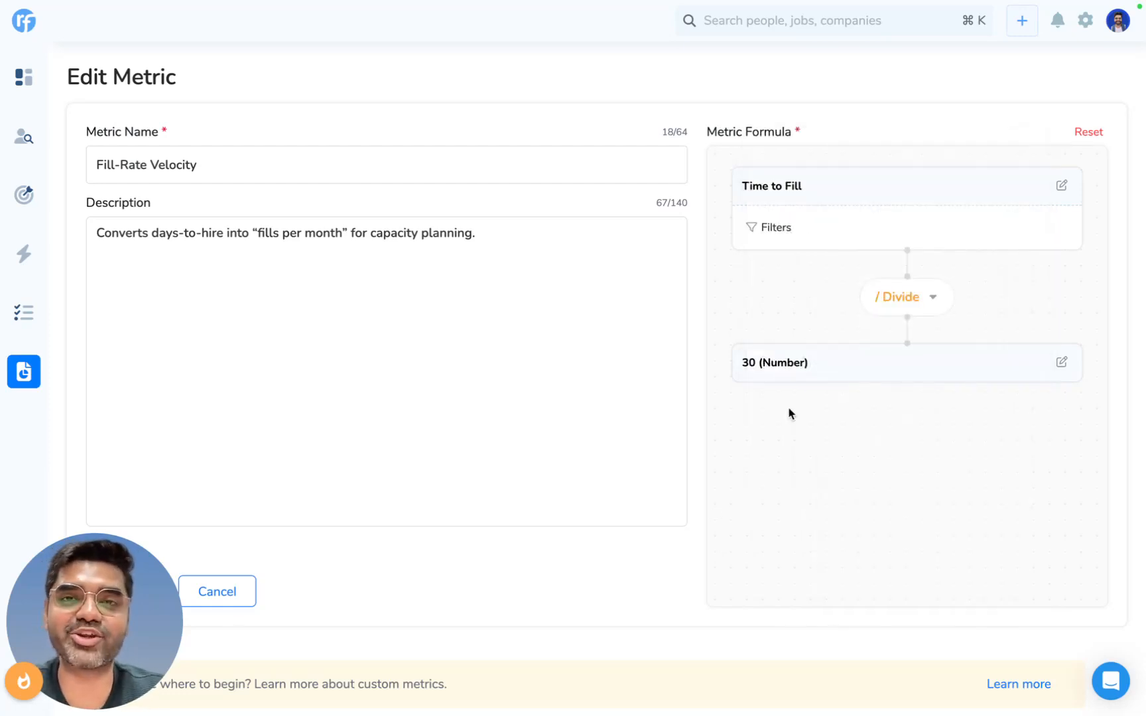